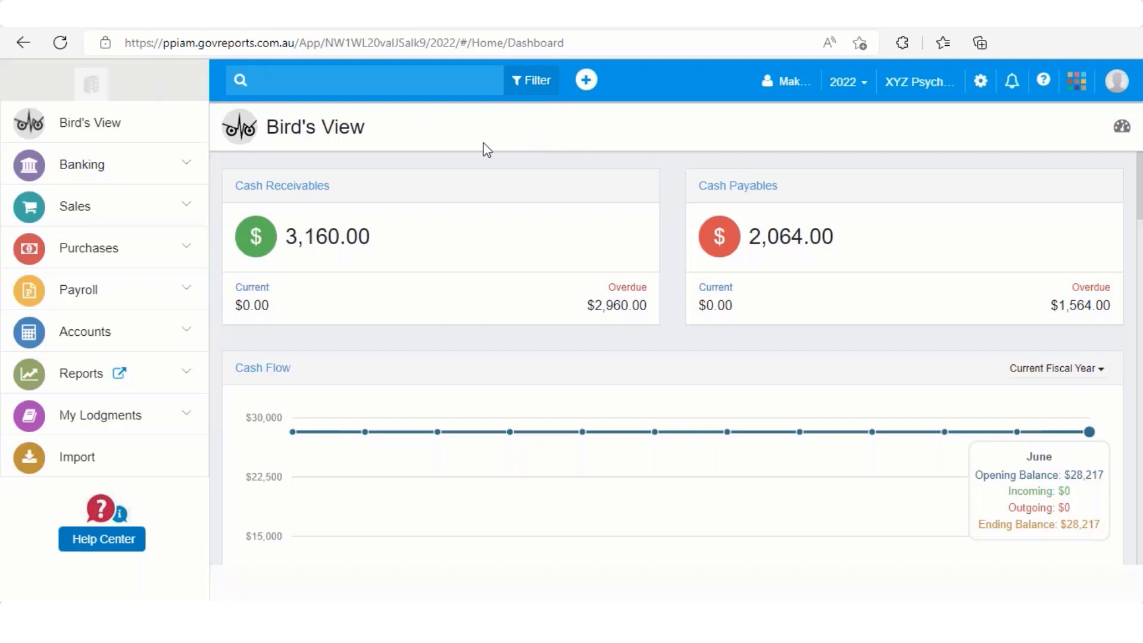
Step: Open the sales items list and review the blank new-item form and the M50 Psychology Session item's details
left_click(186, 217)
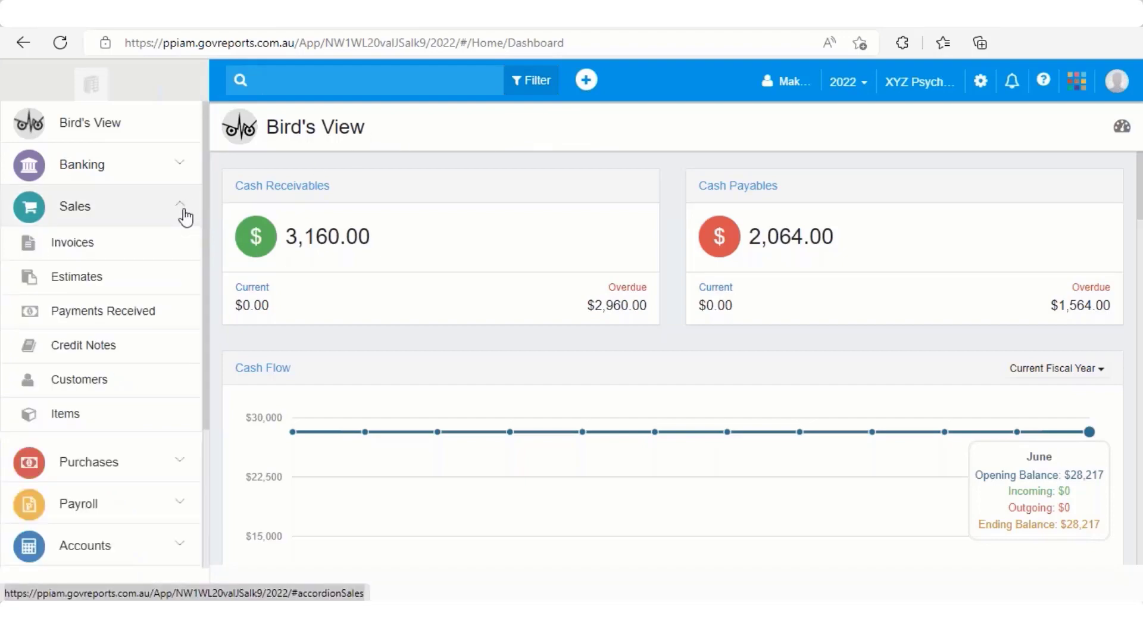
left_click(103, 418)
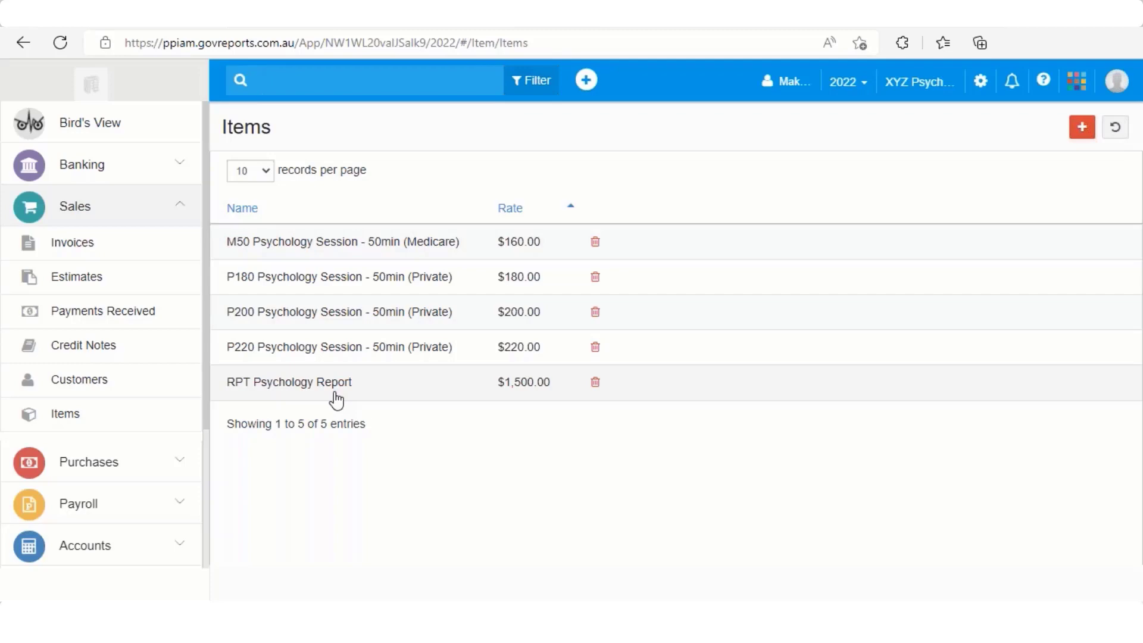
left_click(1082, 131)
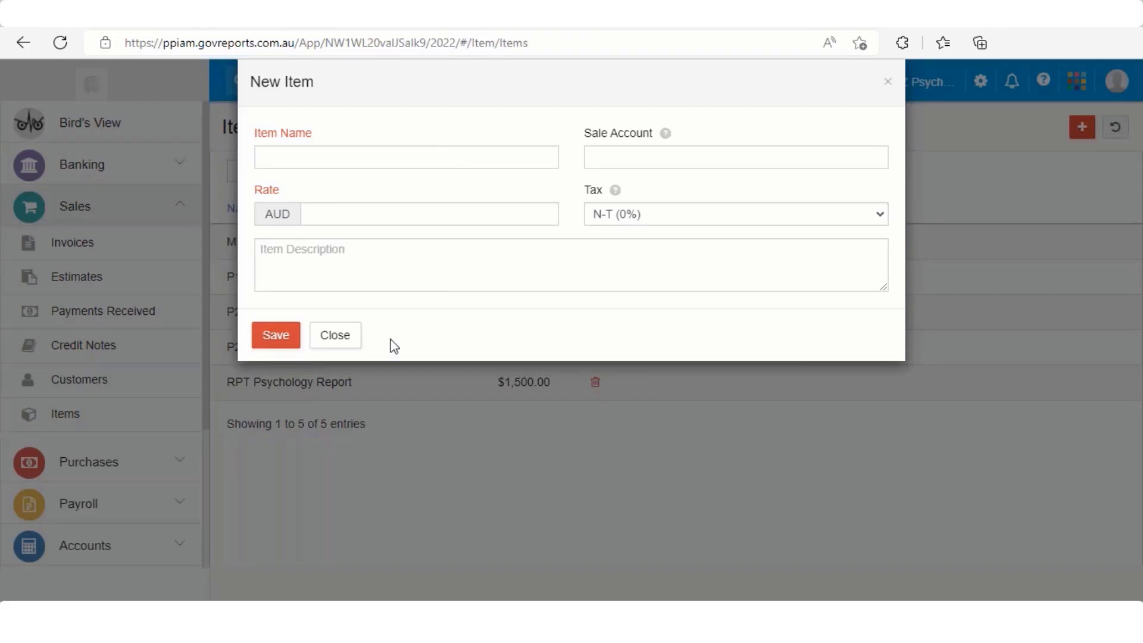
left_click(335, 336)
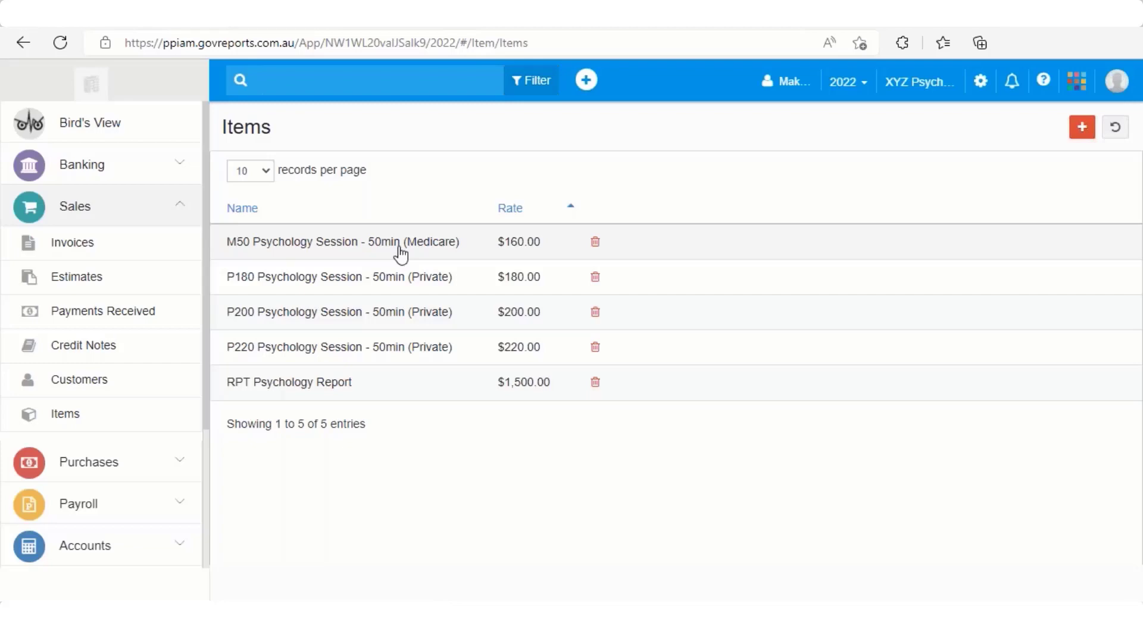
left_click(400, 254)
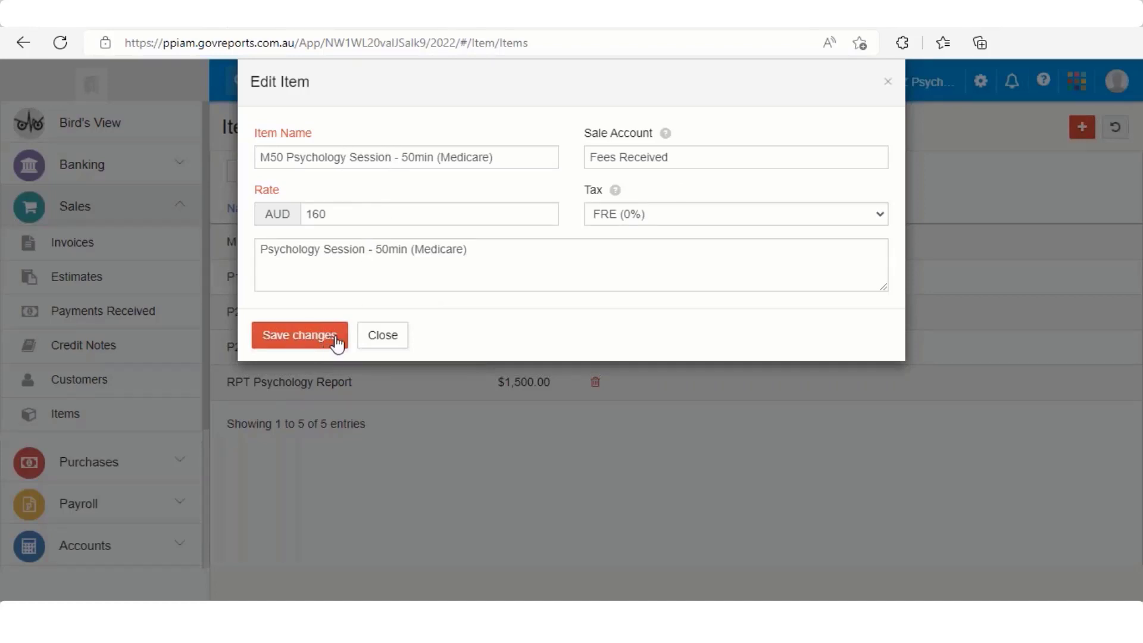
left_click(381, 335)
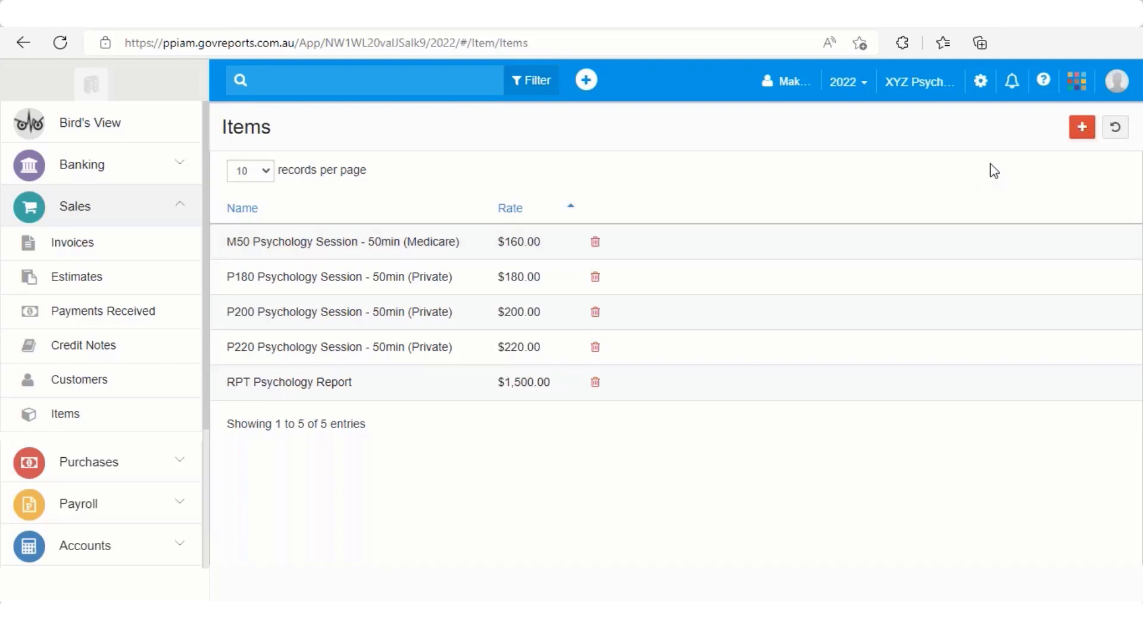
Step: Start a new sales item named "P240 Psychology Session"
left_click(1082, 127)
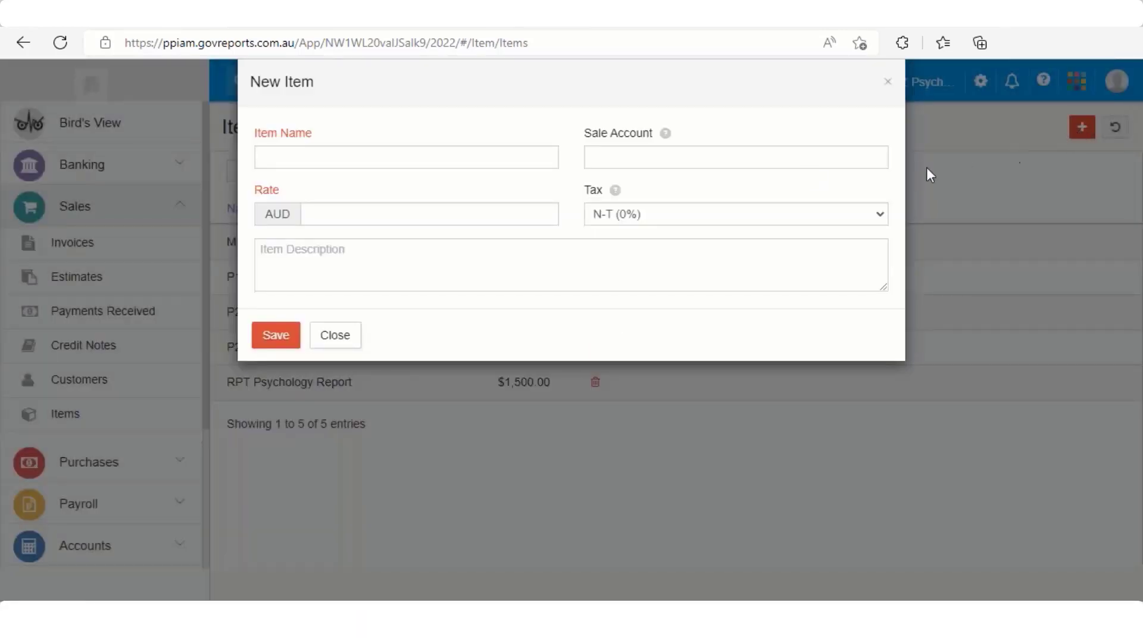
left_click(342, 158)
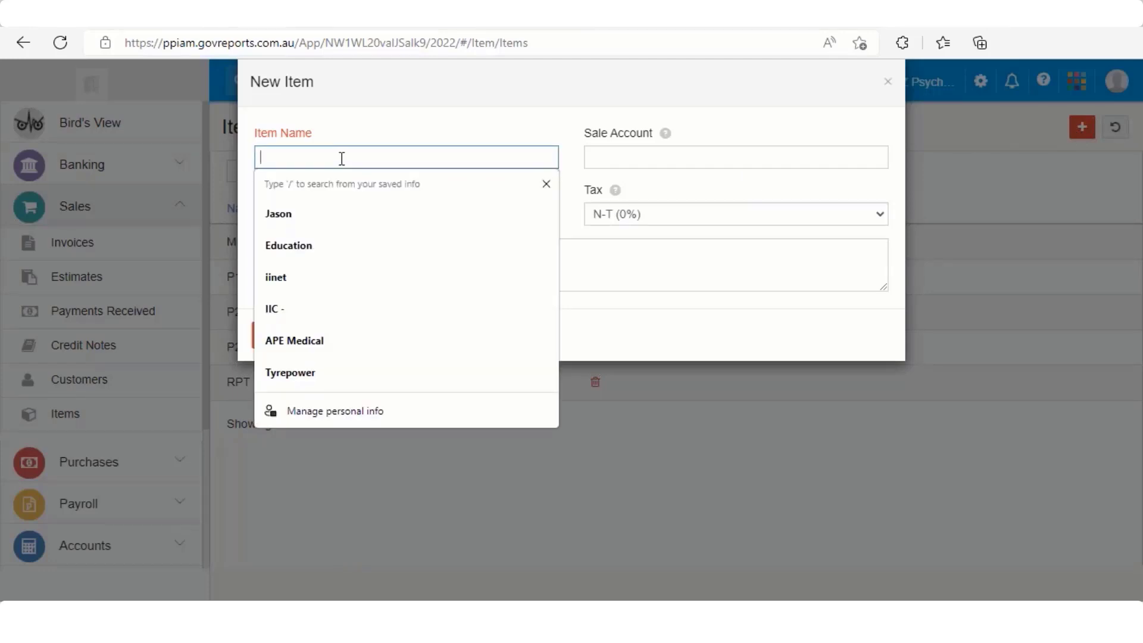
type("P24")
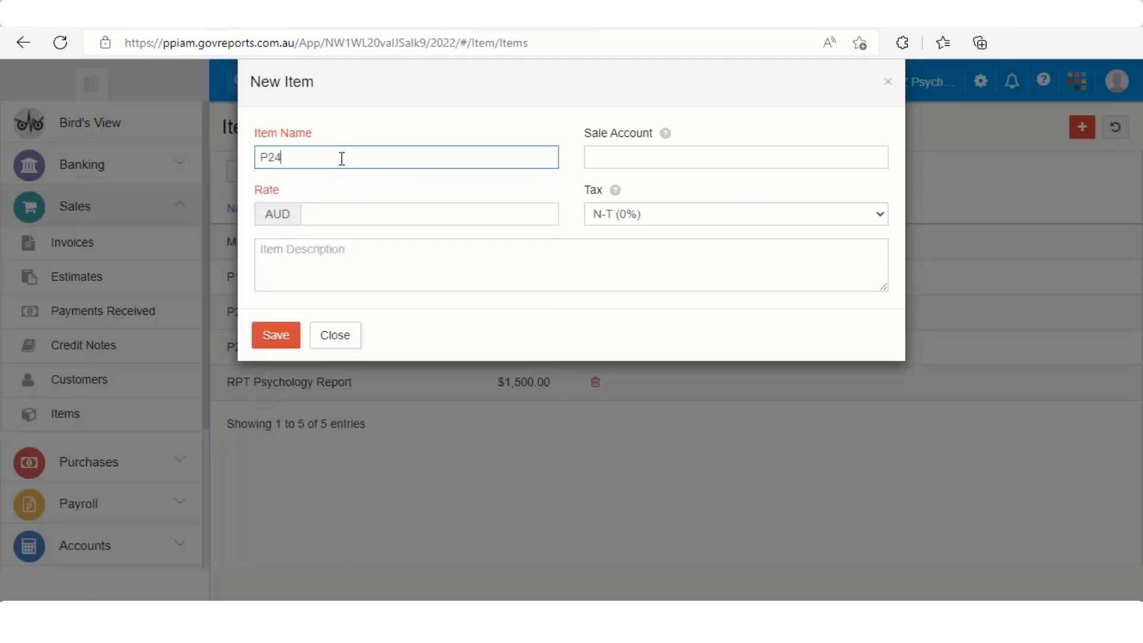
type("0 Psychology Session")
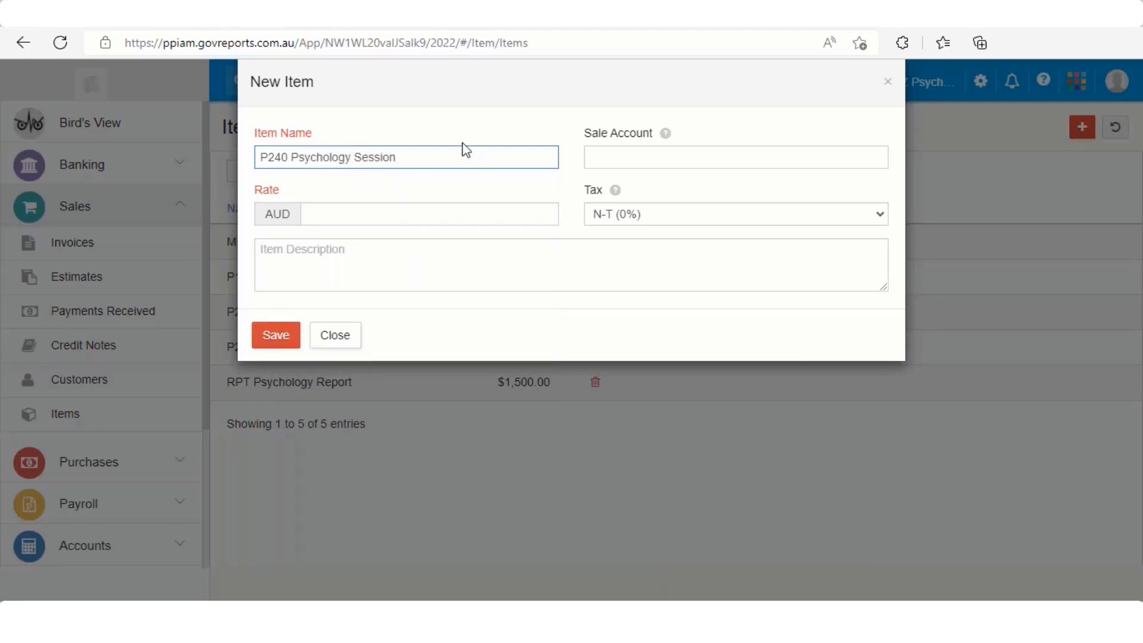
Step: Assign the sale account 4-1201 Fees Received to the new item and set its rate to 240 AUD
left_click(589, 155)
type("Fees")
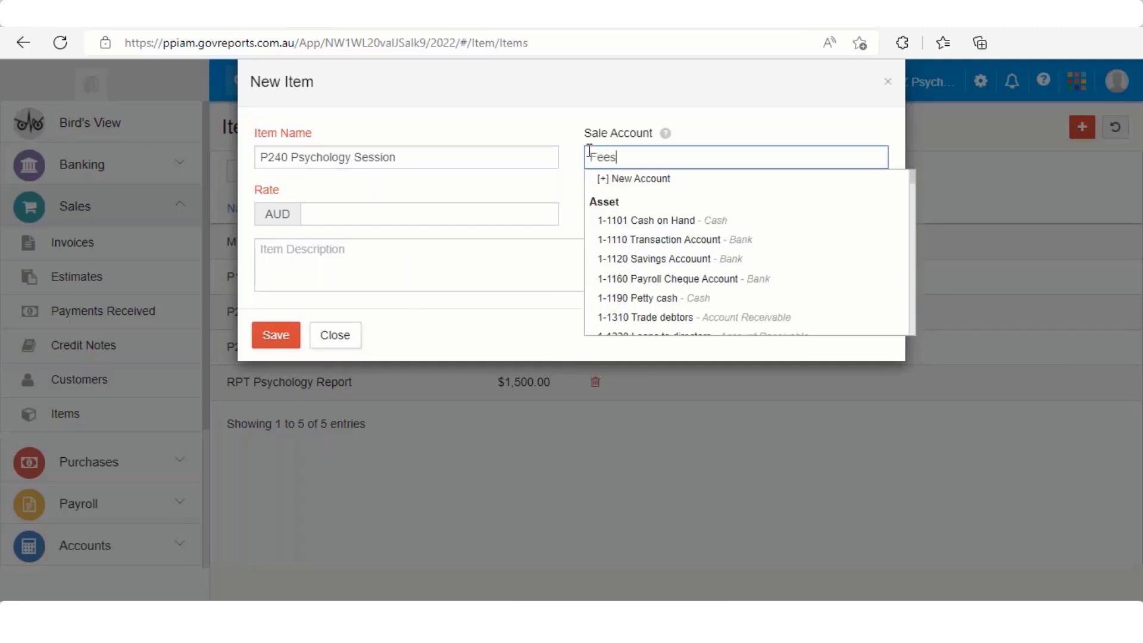
key("Down")
key("Down")
key("Down")
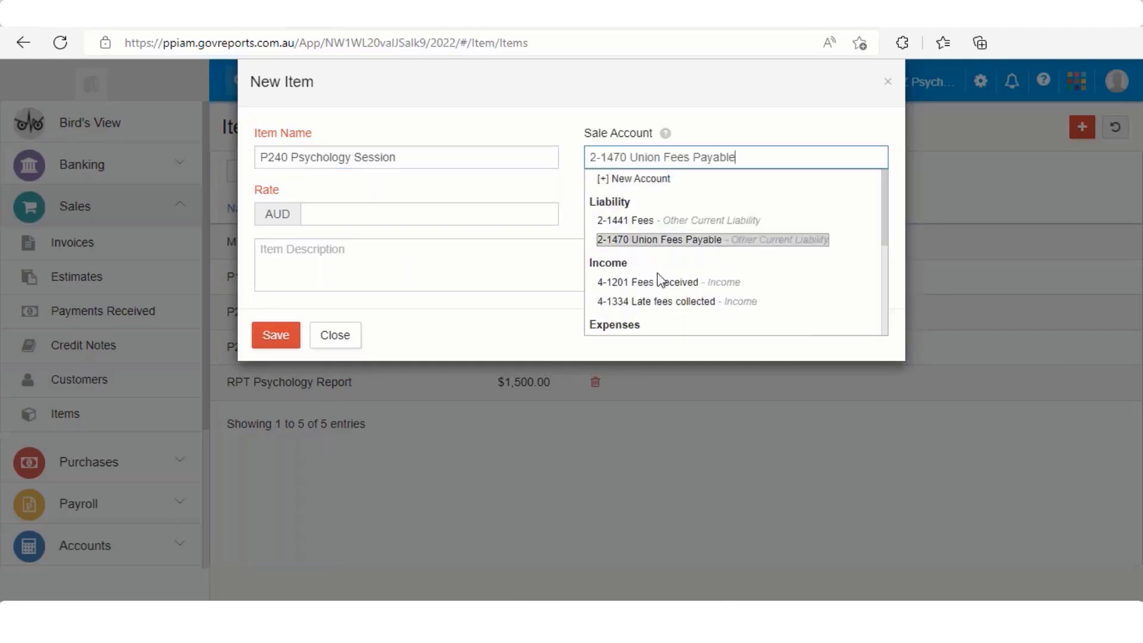
left_click(653, 278)
left_click(434, 215)
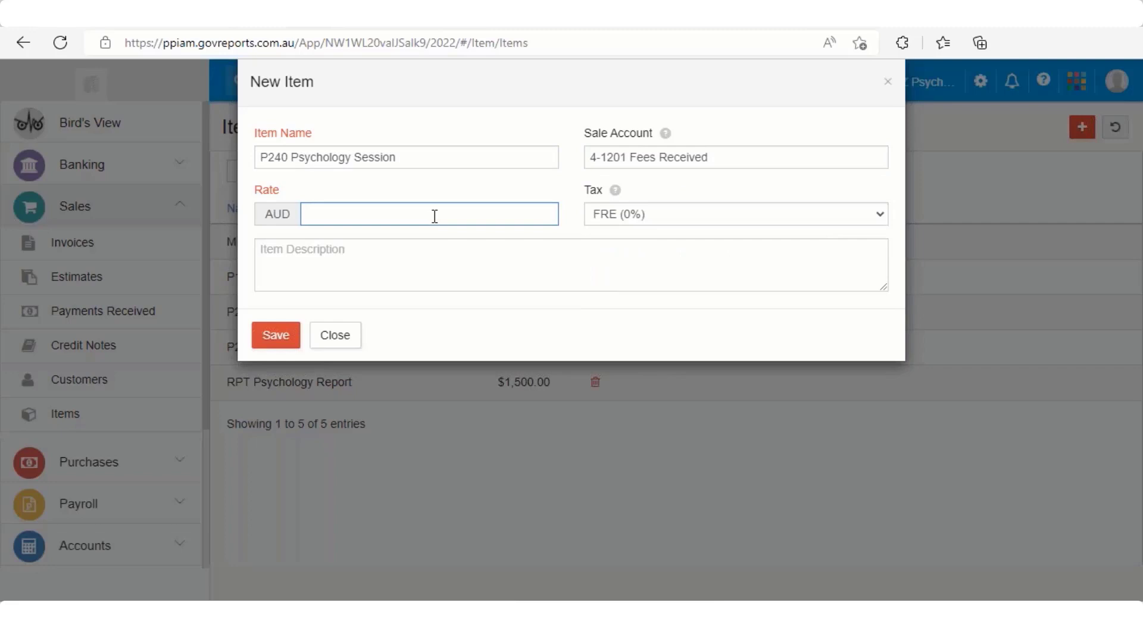
type("240")
Step: Copy the item name "P240 Psychology Session" into the item description and save the new item
left_click(303, 252)
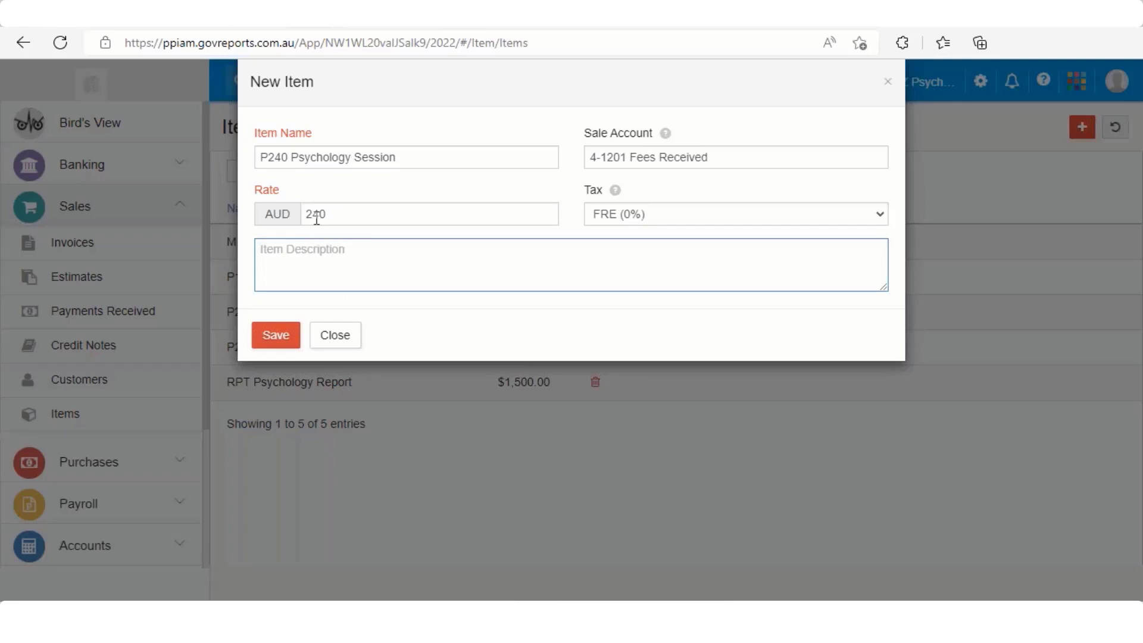
left_click_drag(398, 156, 227, 150)
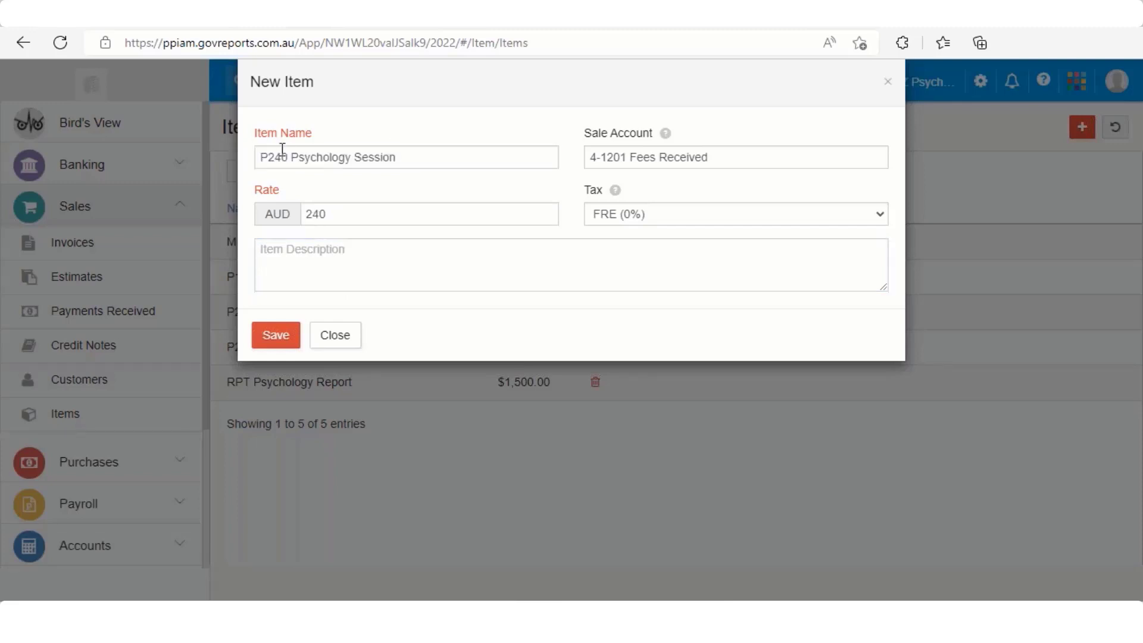
triple_click(399, 161)
key("ctrl+c")
left_click_drag(399, 160, 294, 161)
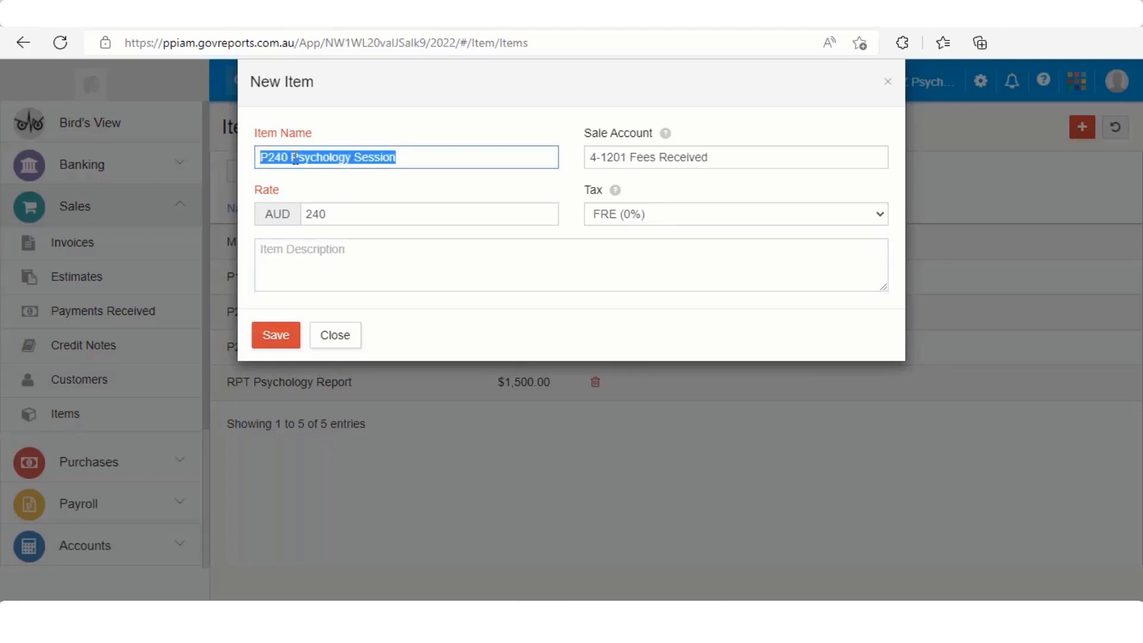
right_click(296, 159)
key("Escape")
left_click(296, 249)
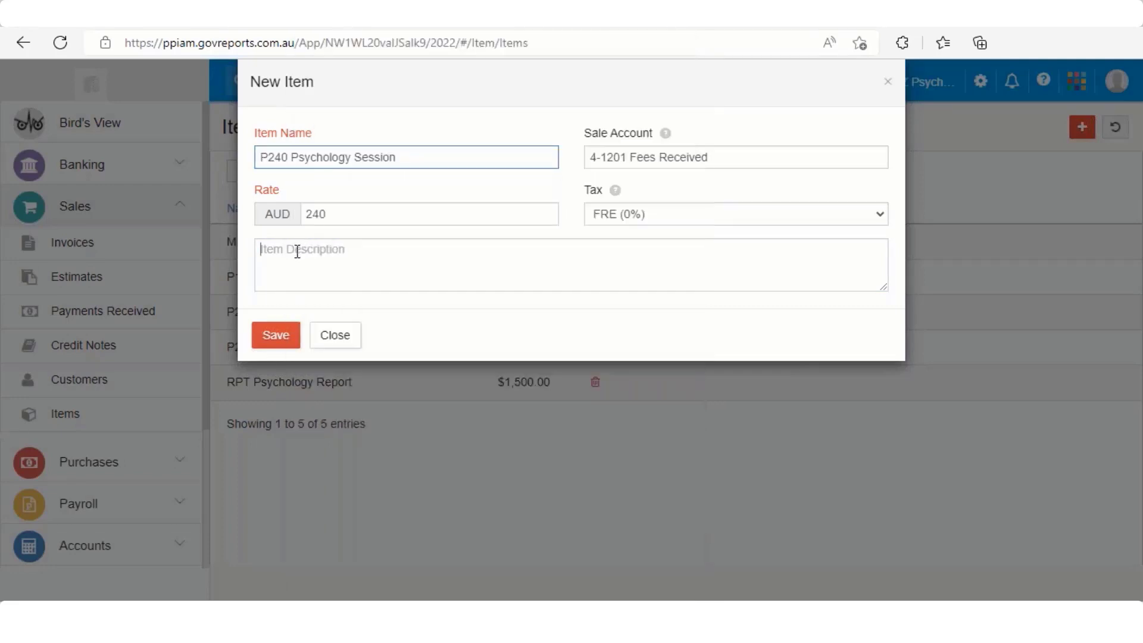
right_click(296, 249)
left_click(338, 325)
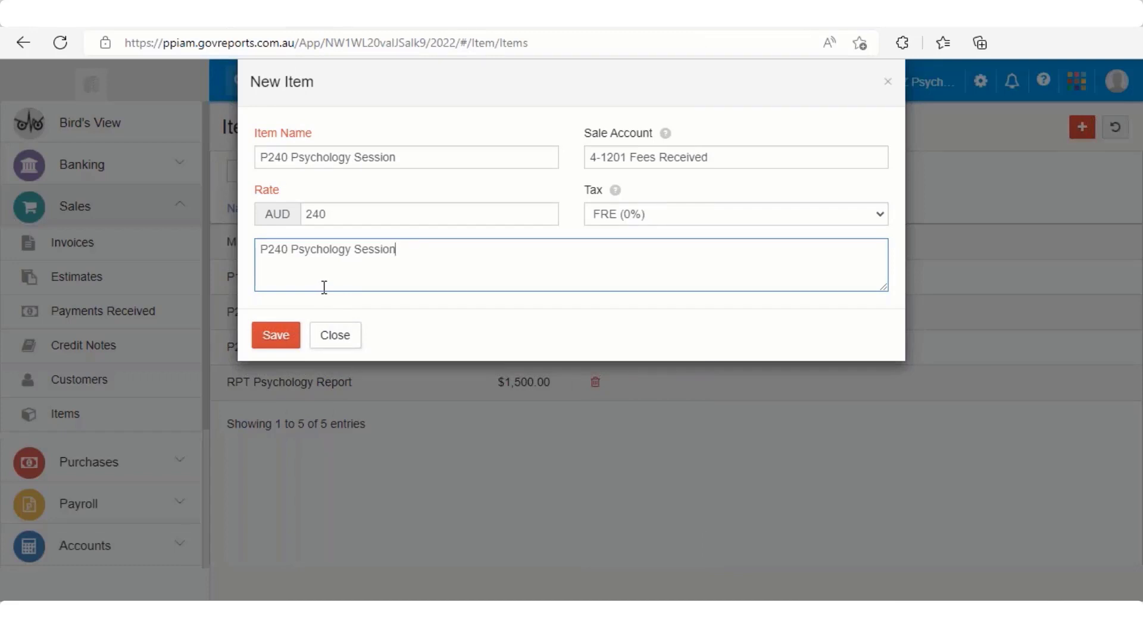
left_click(408, 158)
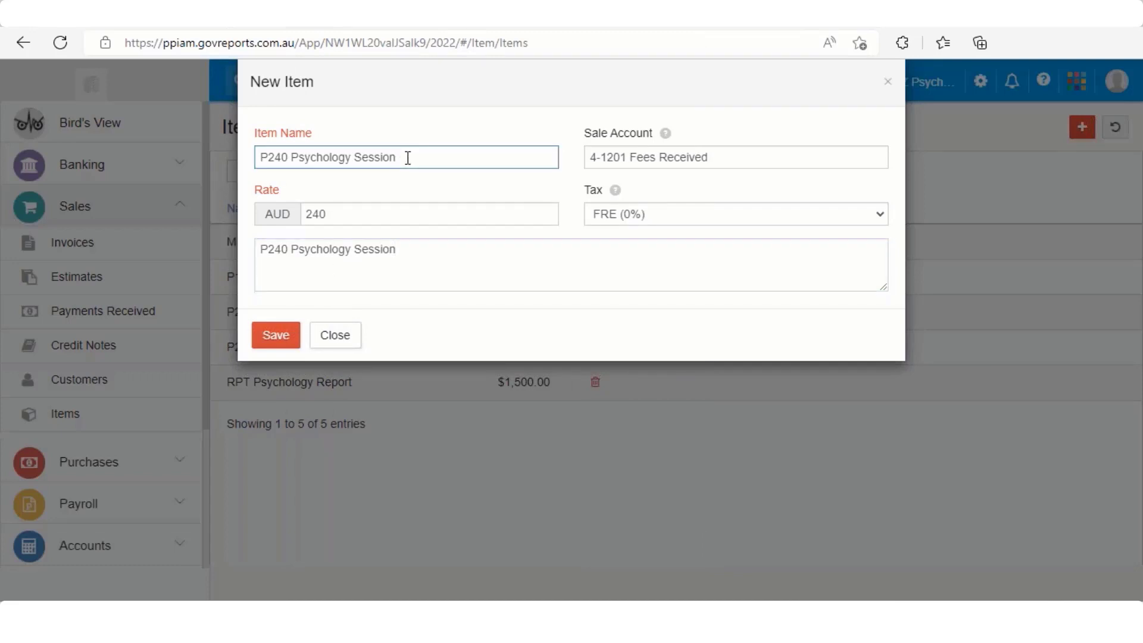
left_click(269, 350)
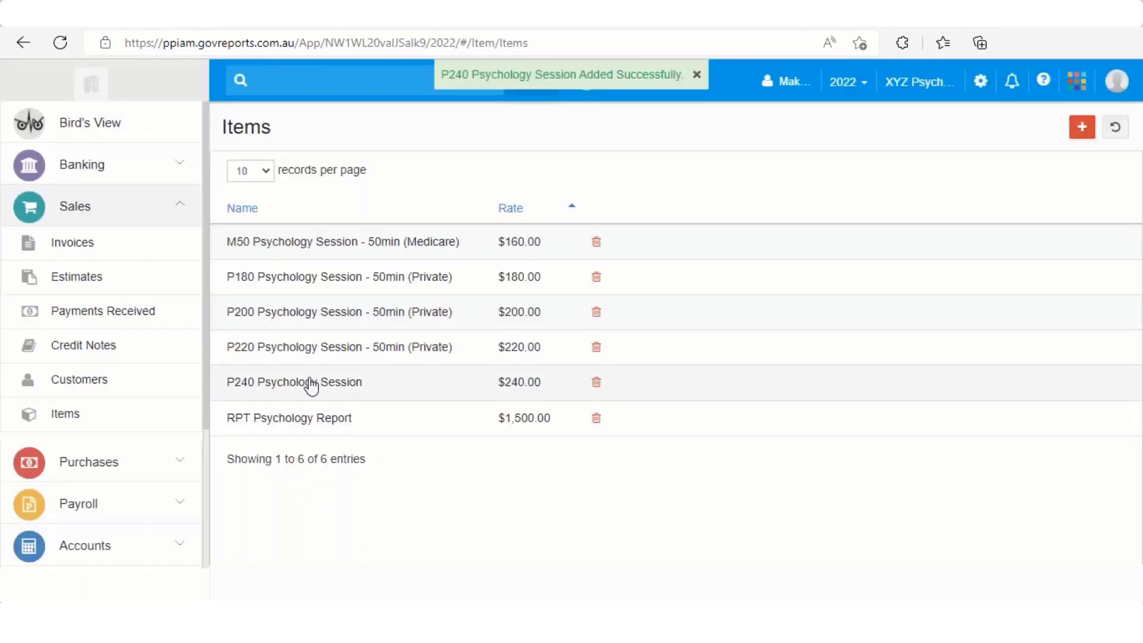
Step: Open the P240 item for editing and extend its name to "P240 Psychology Session - 50min (Private)"
left_click(311, 385)
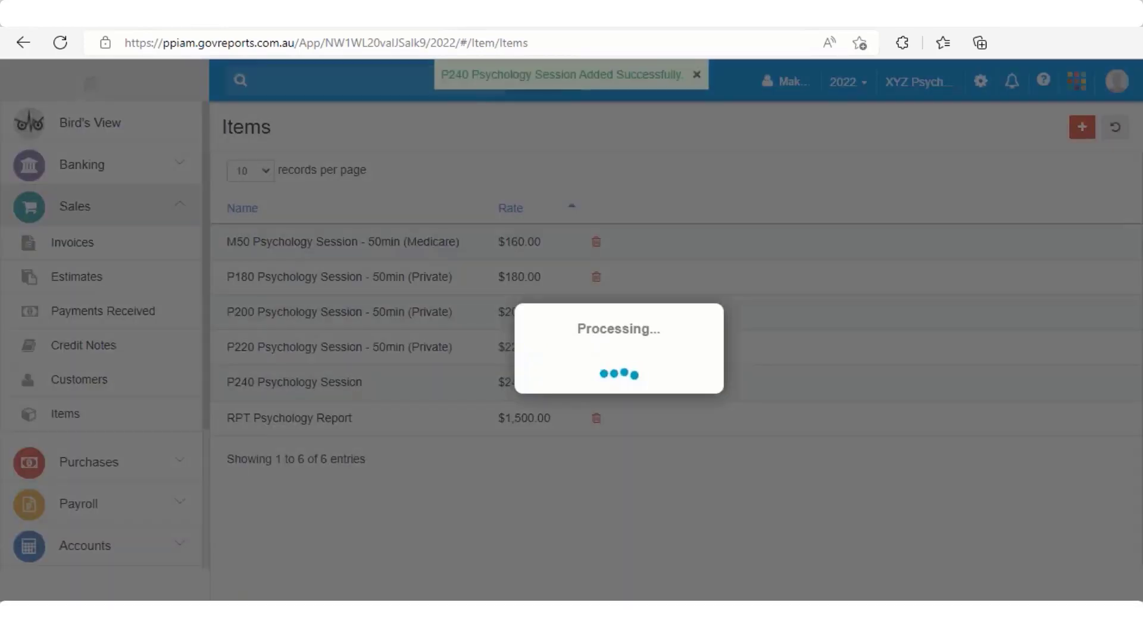
type("5")
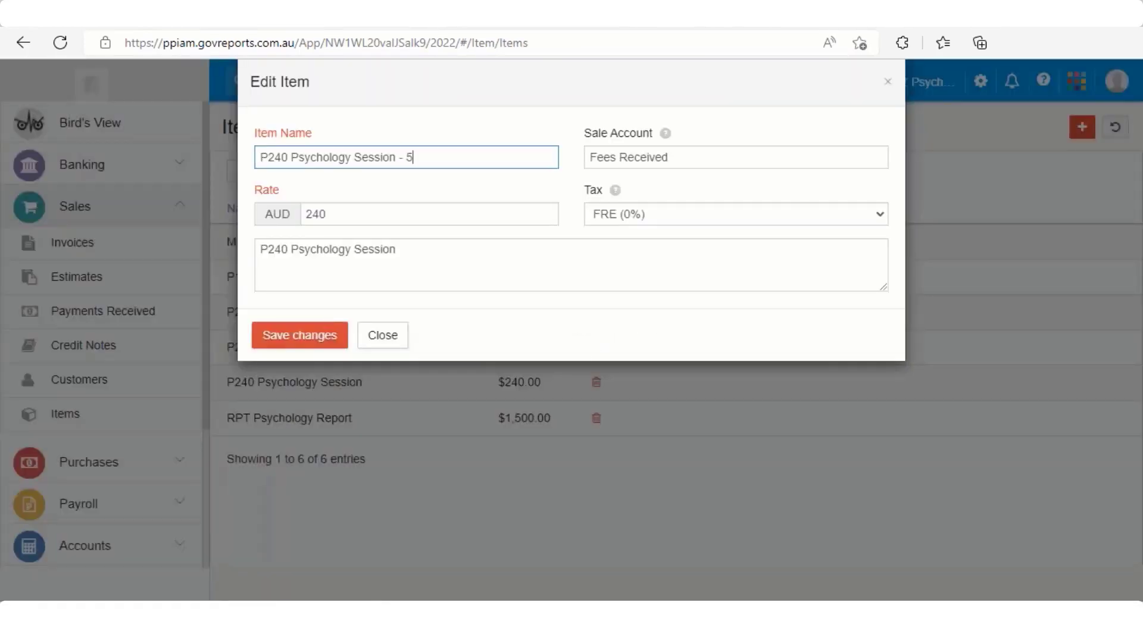
type("0min (Private)")
Step: Add "- 50min (Private)" to the end of the P240 item's description and save the changes
left_click(442, 253)
type("- 50 mi")
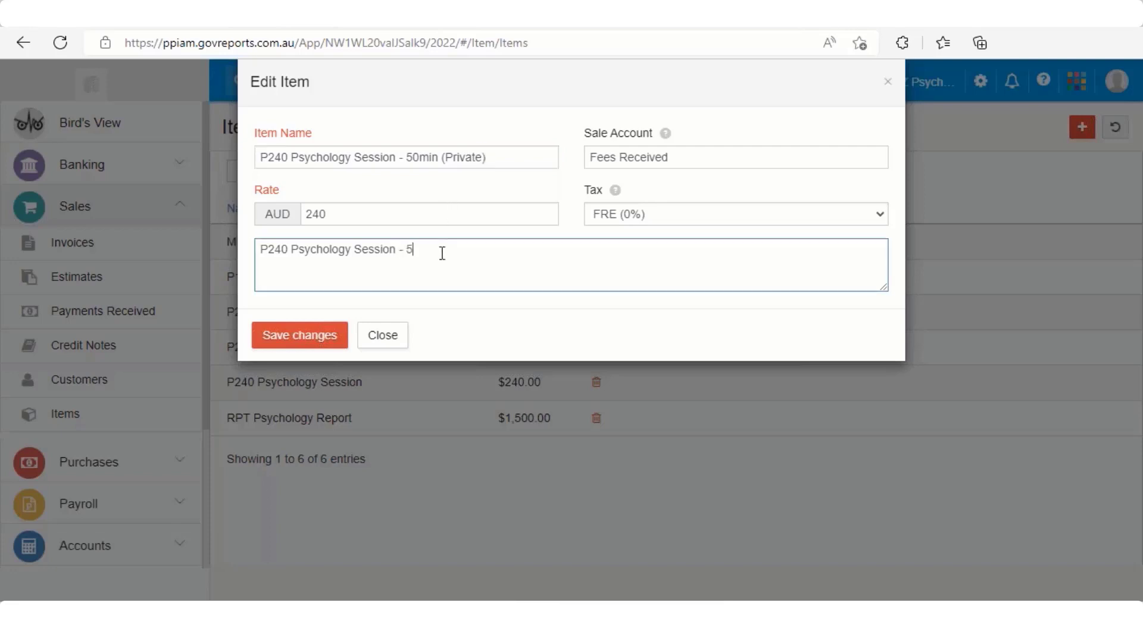
key("BackSpace")
key("BackSpace")
key("BackSpace")
type("min (Private)")
left_click(341, 336)
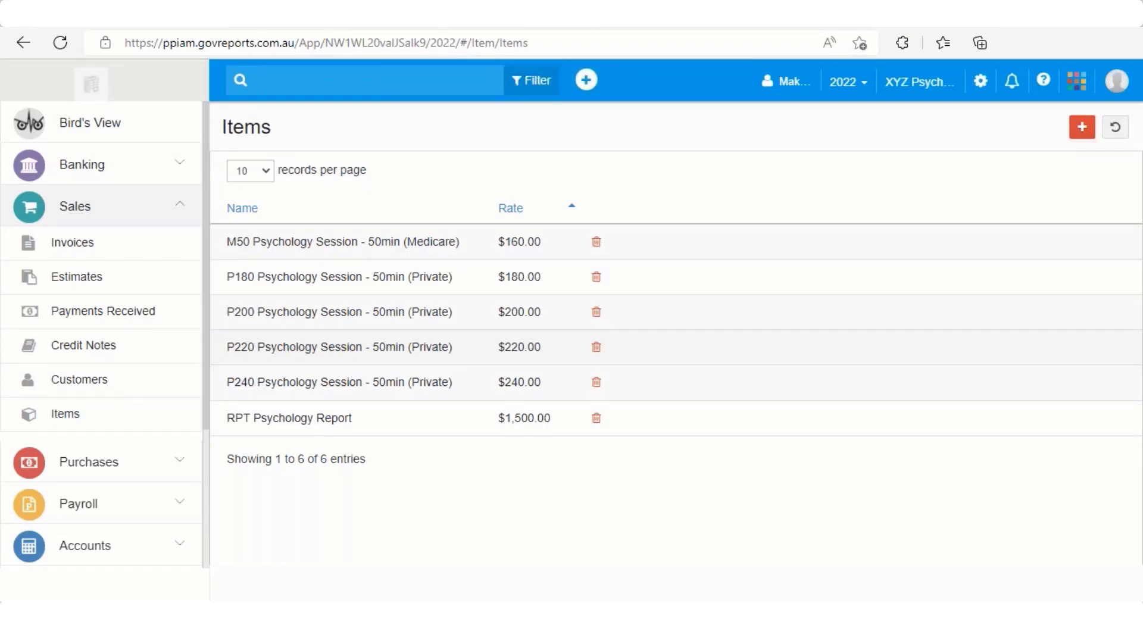
Step: Open the customer list and examine the new contact form, including its payment details and notes sections
left_click(83, 386)
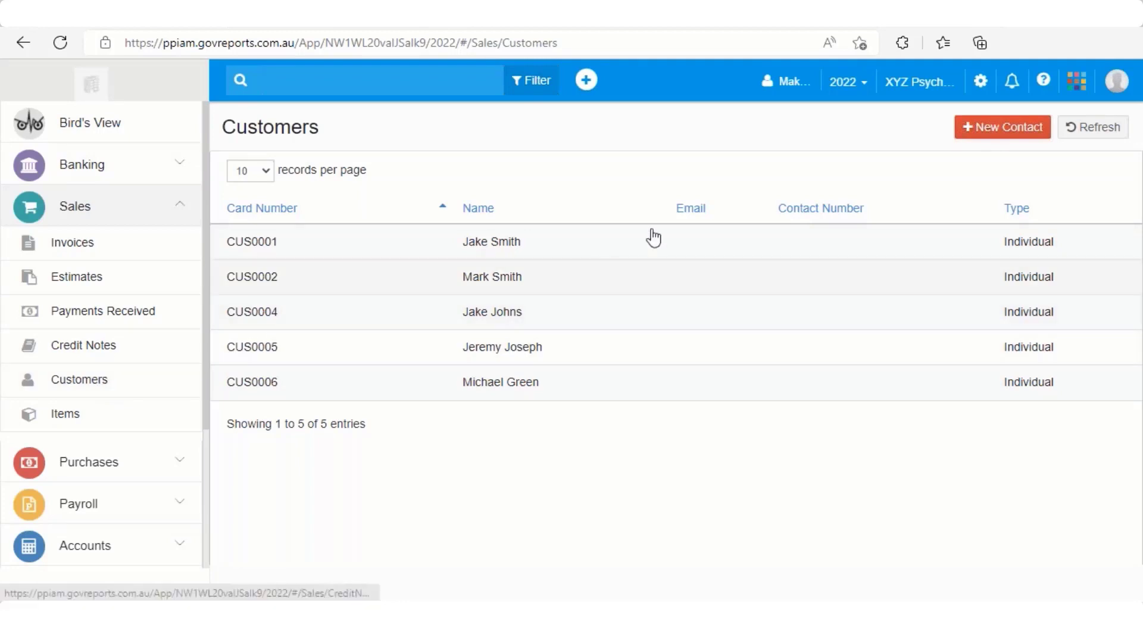
left_click(988, 135)
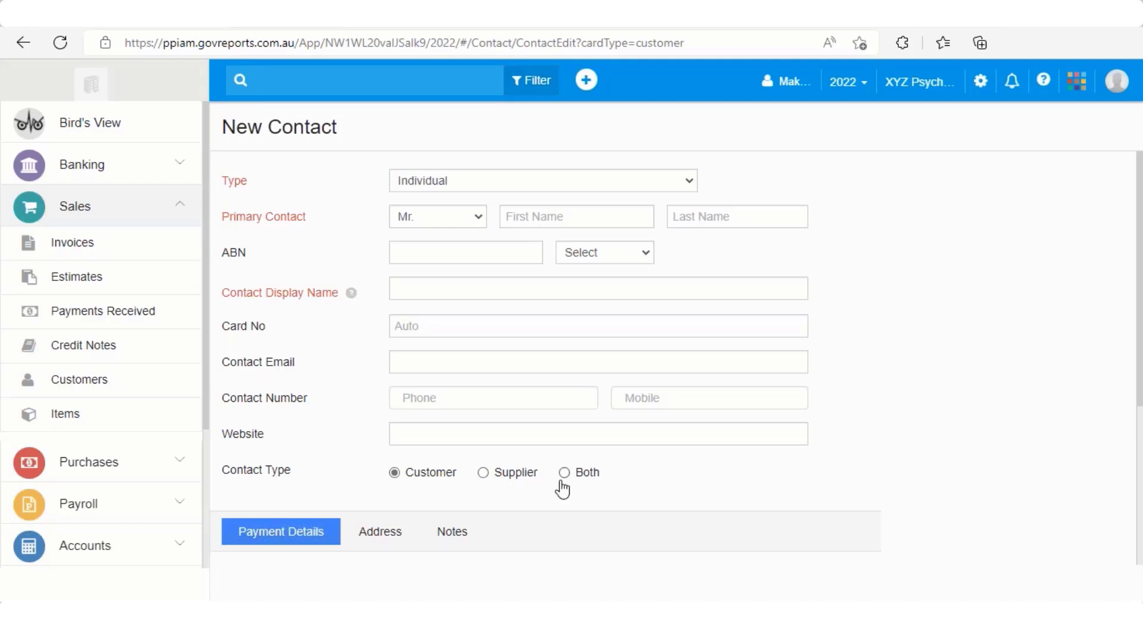
scroll(559, 485, "down", 4)
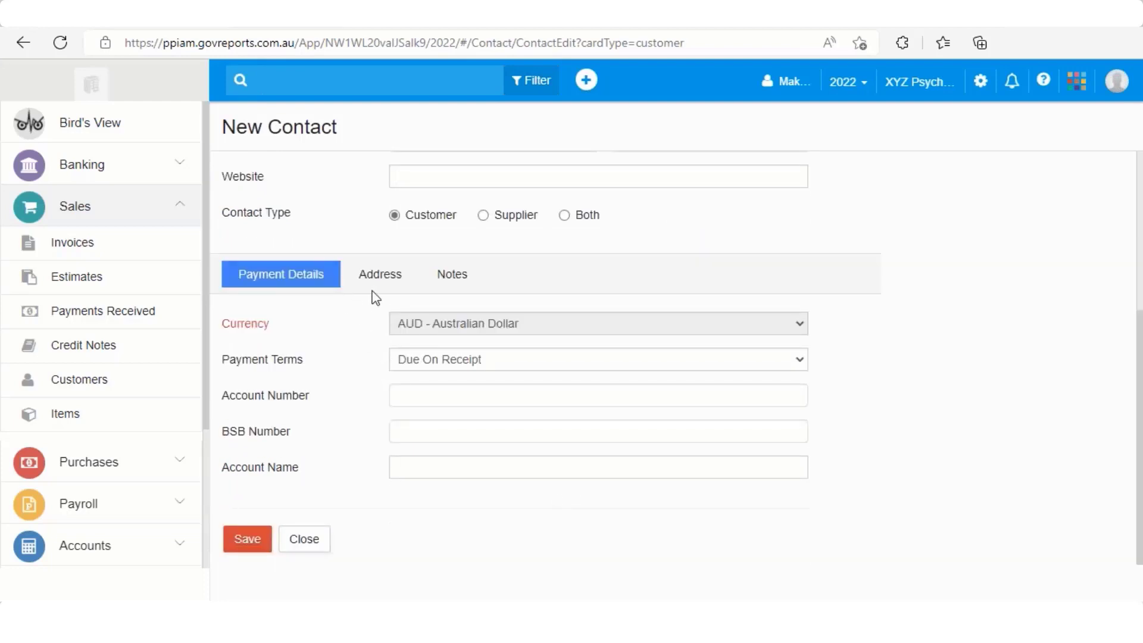
left_click(438, 280)
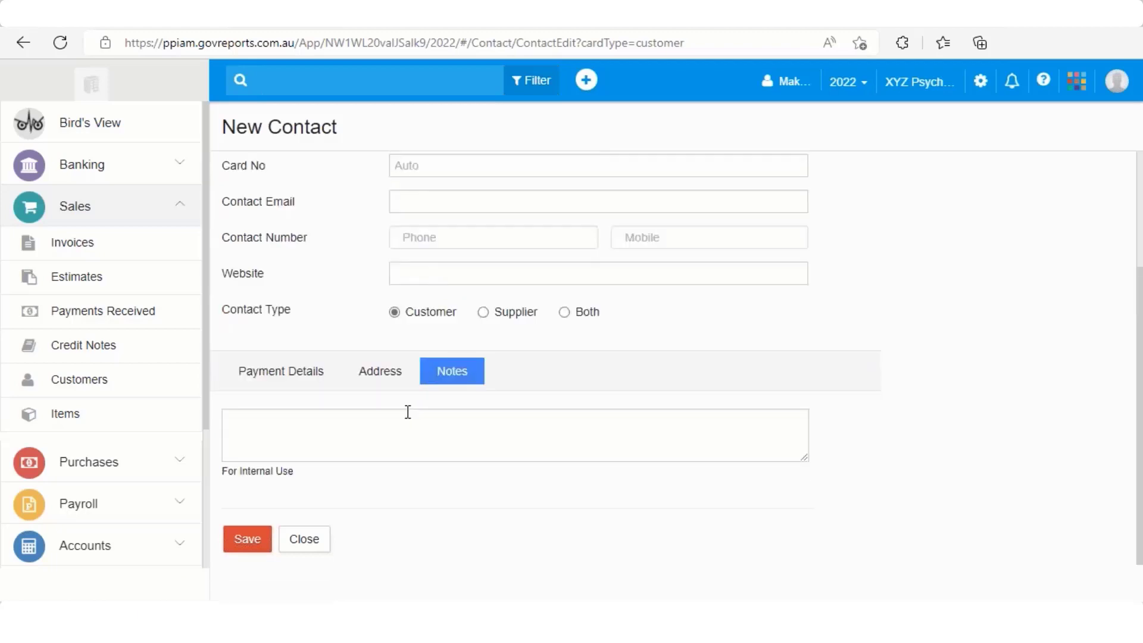
scroll(406, 414, "up", 1)
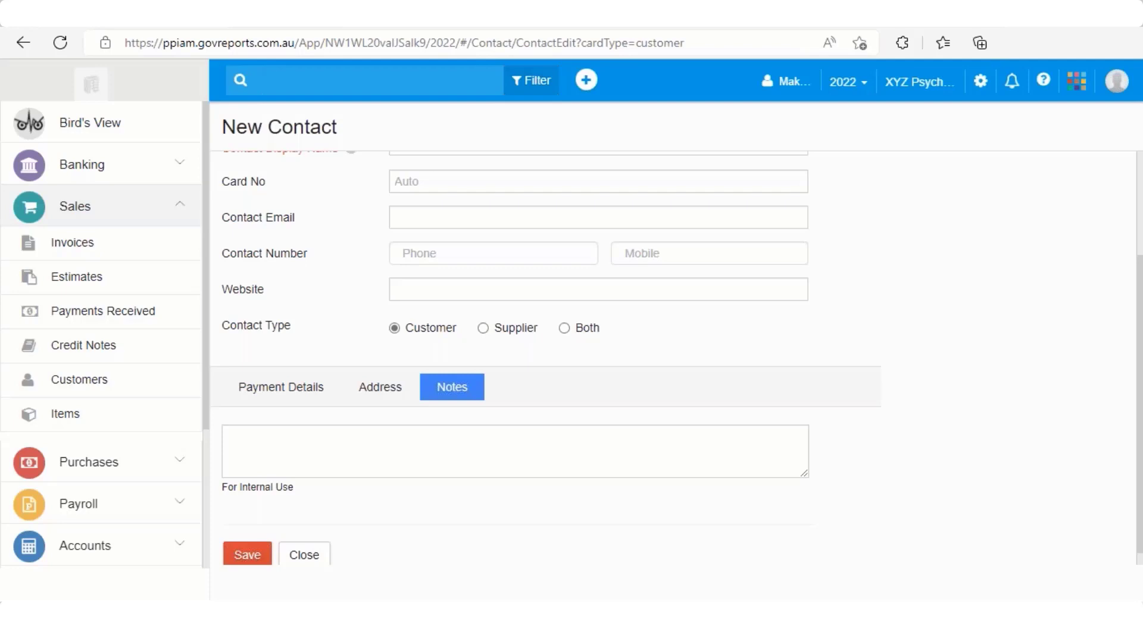
scroll(375, 288, "up", 3)
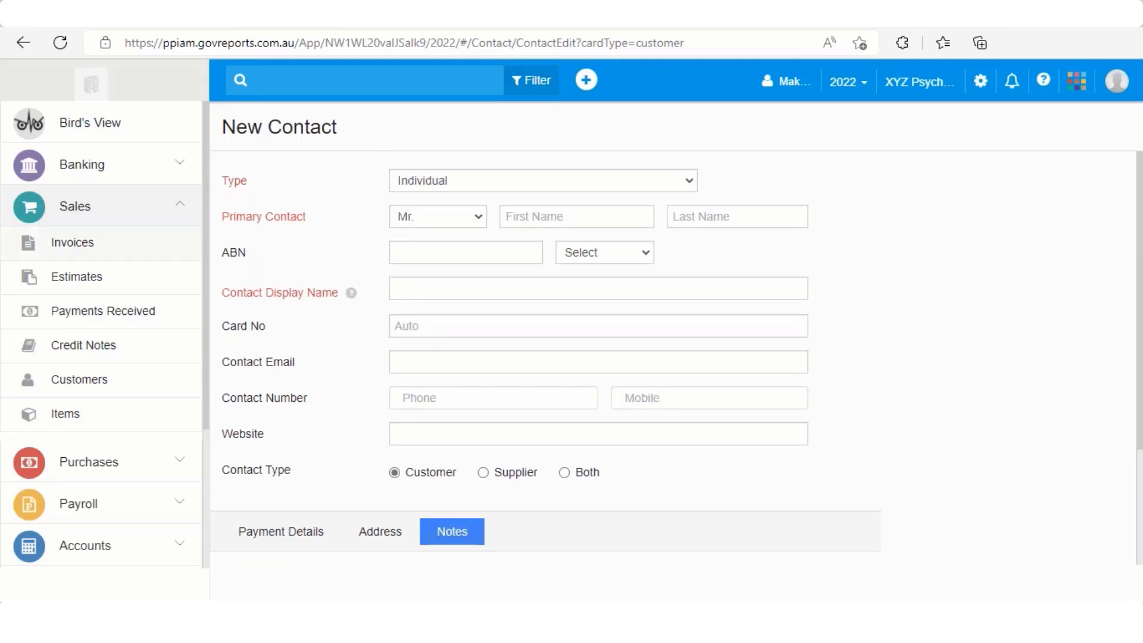
Step: Start a new invoice from the sales register and select the existing customer whose first name starts with "Ma"
left_click(177, 212)
left_click(177, 212)
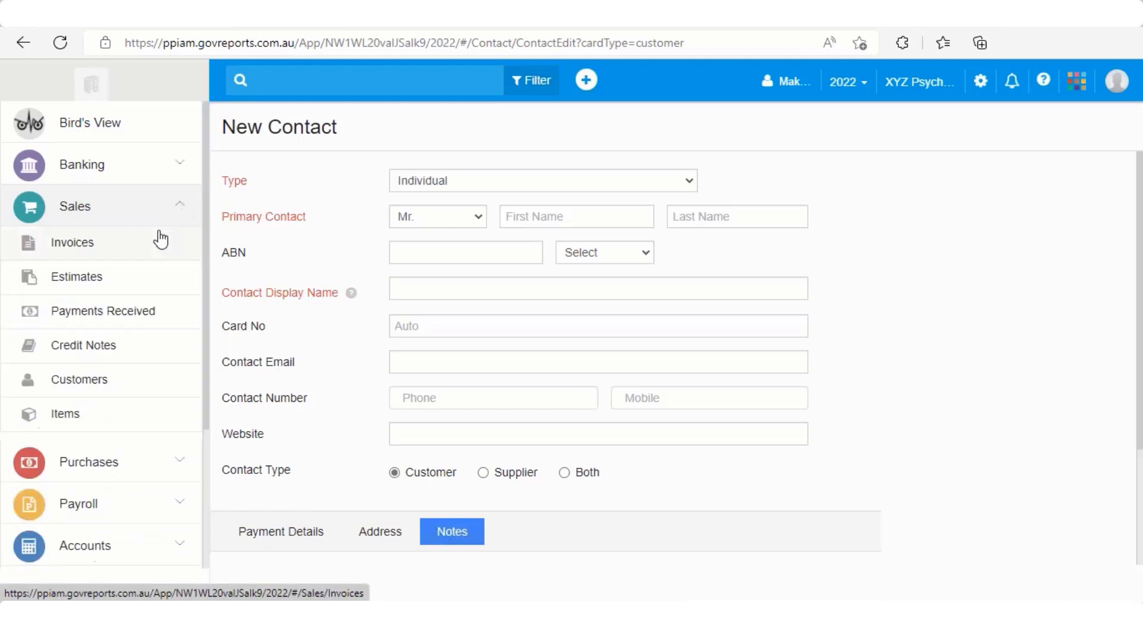
left_click(96, 246)
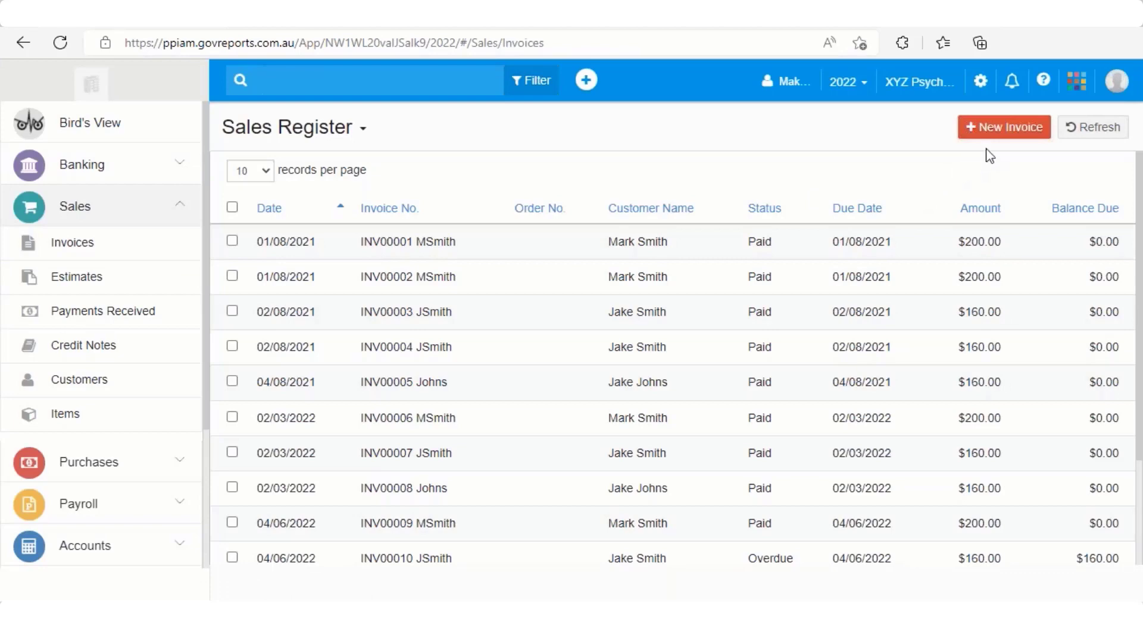
left_click(998, 132)
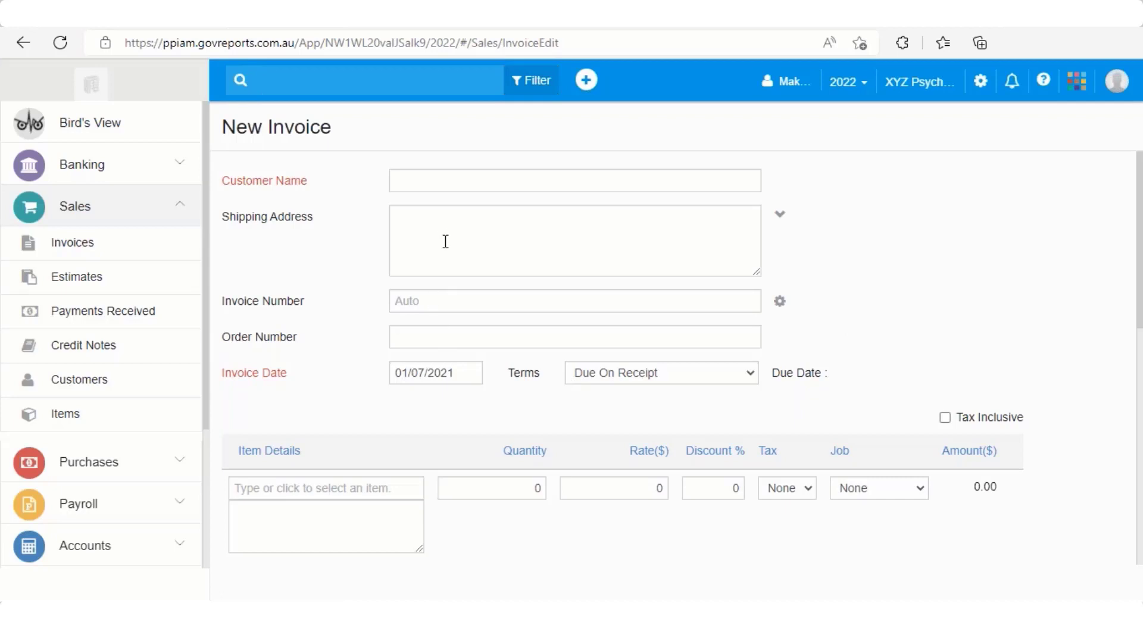
left_click(432, 183)
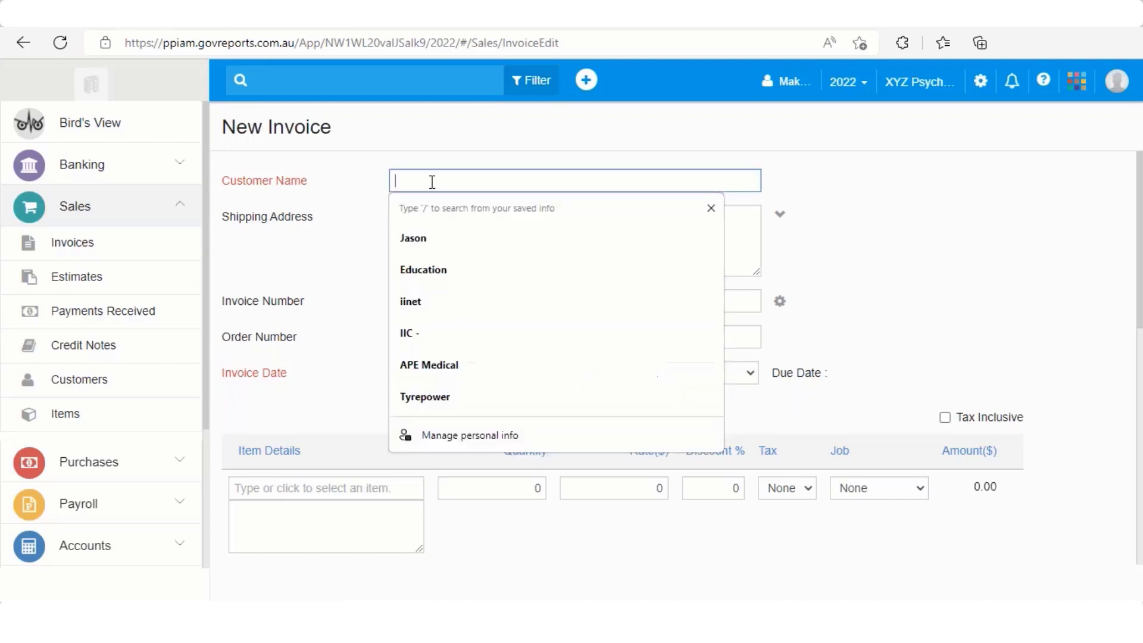
type("Ma")
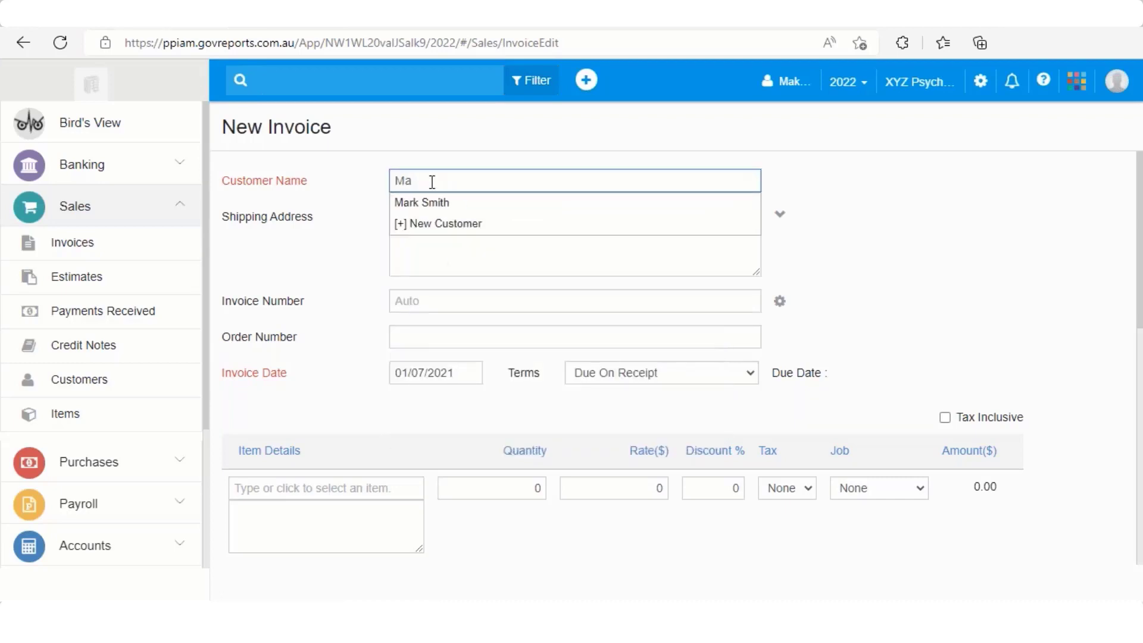
type("rk")
left_click(432, 204)
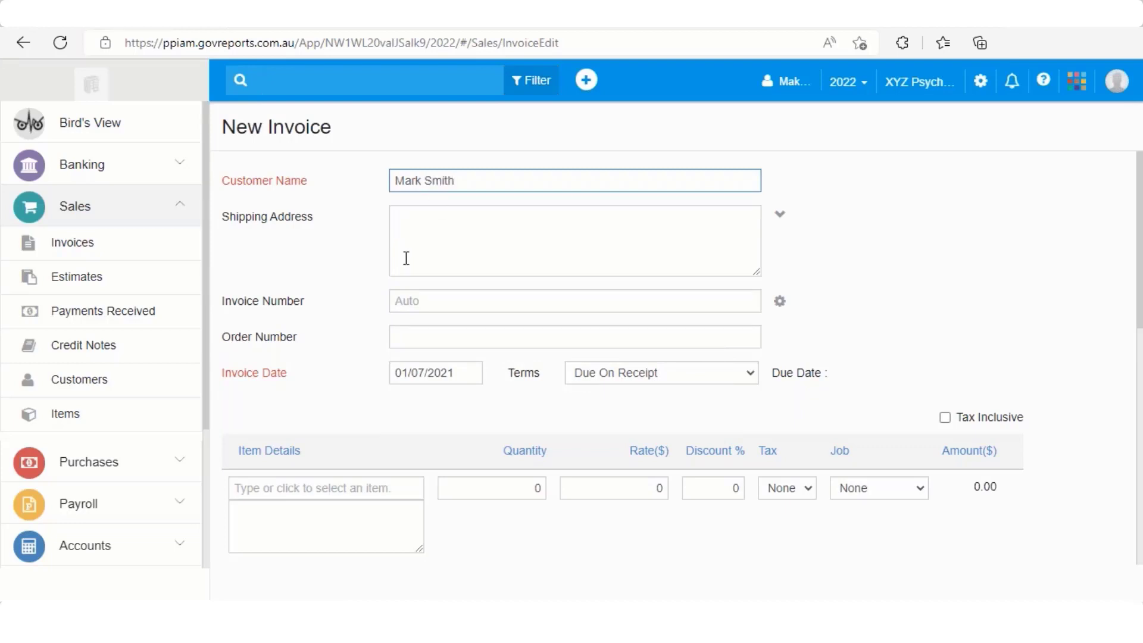
Step: Set the invoice date to 20/07/2021
left_click(408, 372)
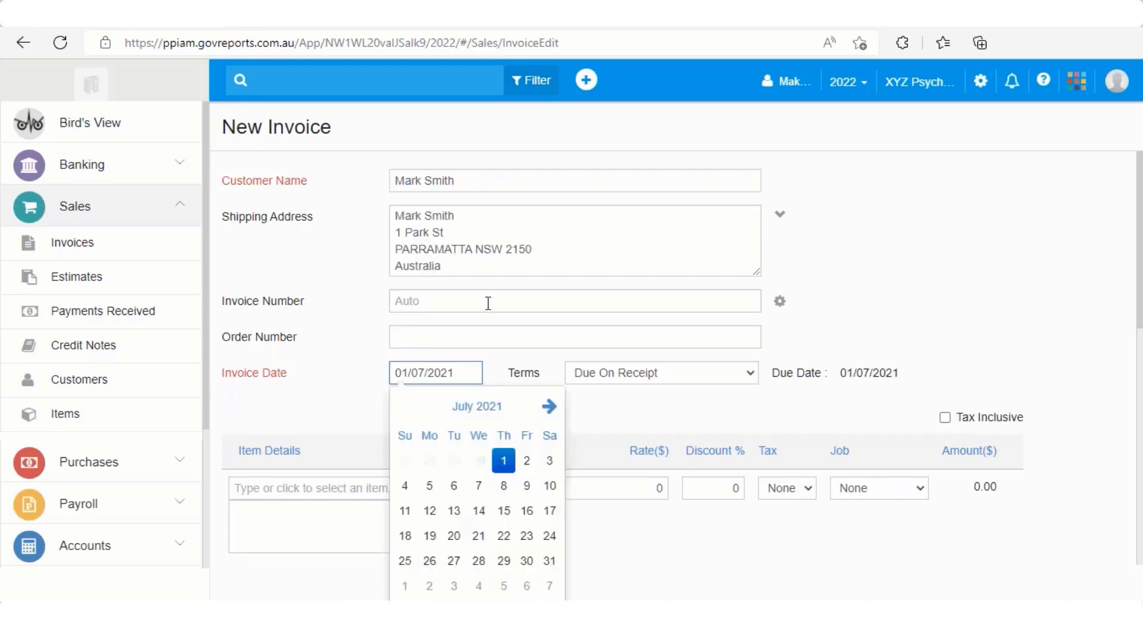
key("BackSpace")
key("BackSpace")
type("20")
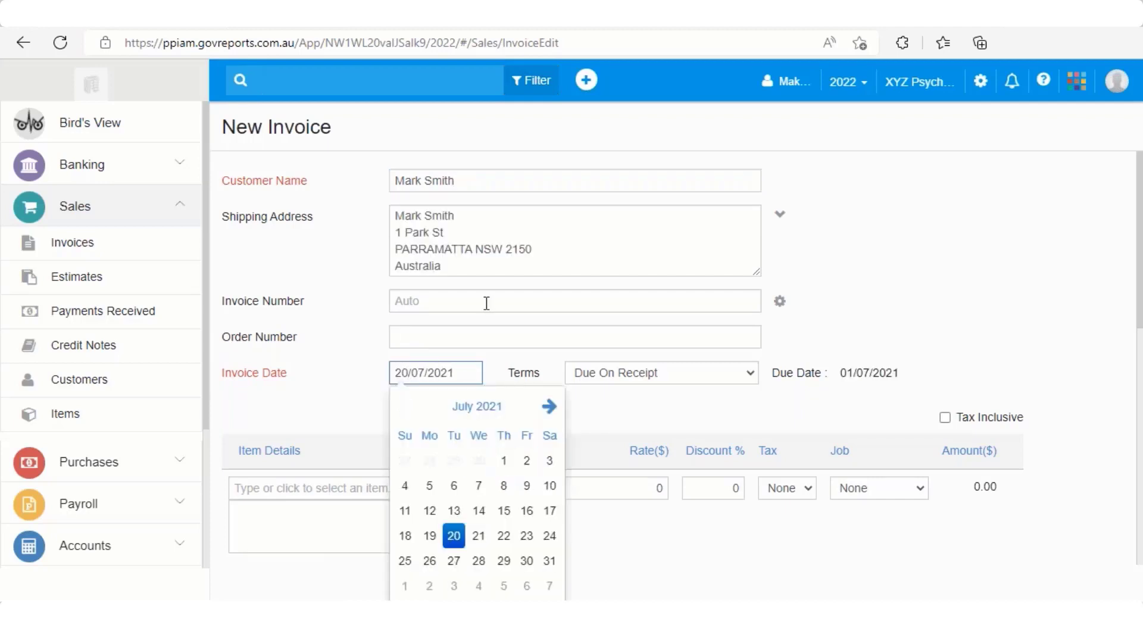
key("Tab")
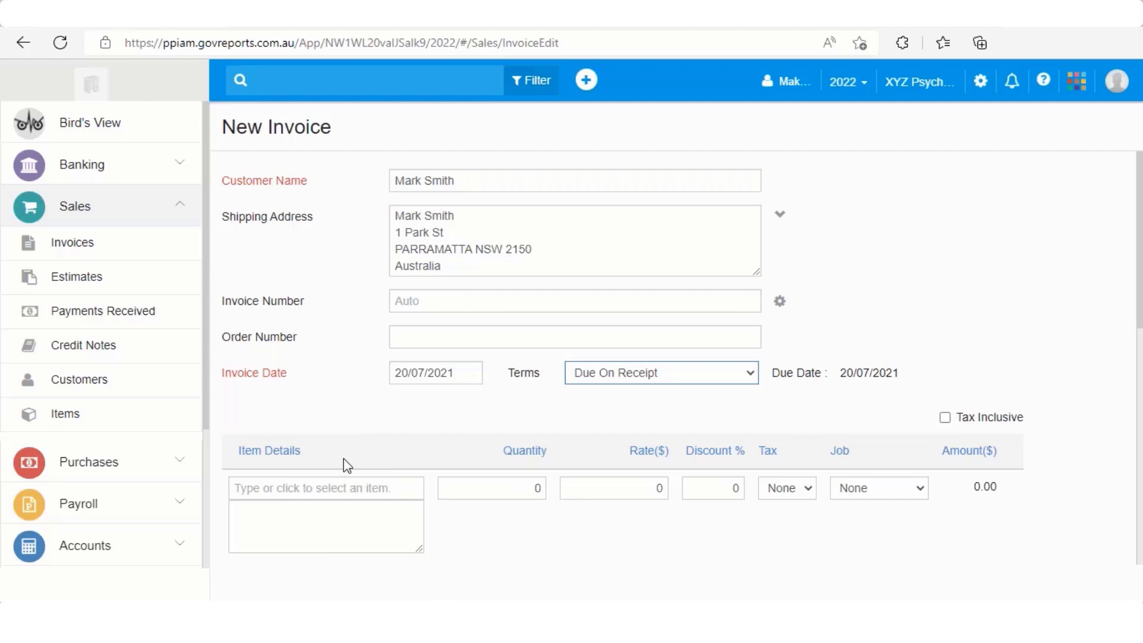
Step: Add the item "P200 Psychology Session - 50min (Private)" to the invoice's first line
left_click(318, 488)
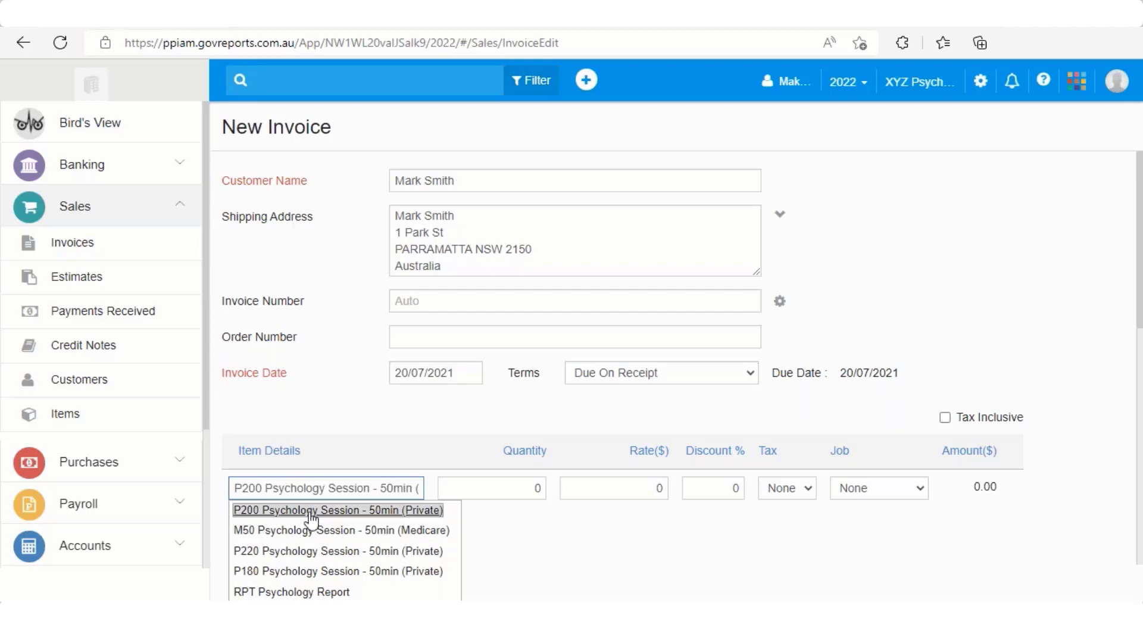
left_click(310, 512)
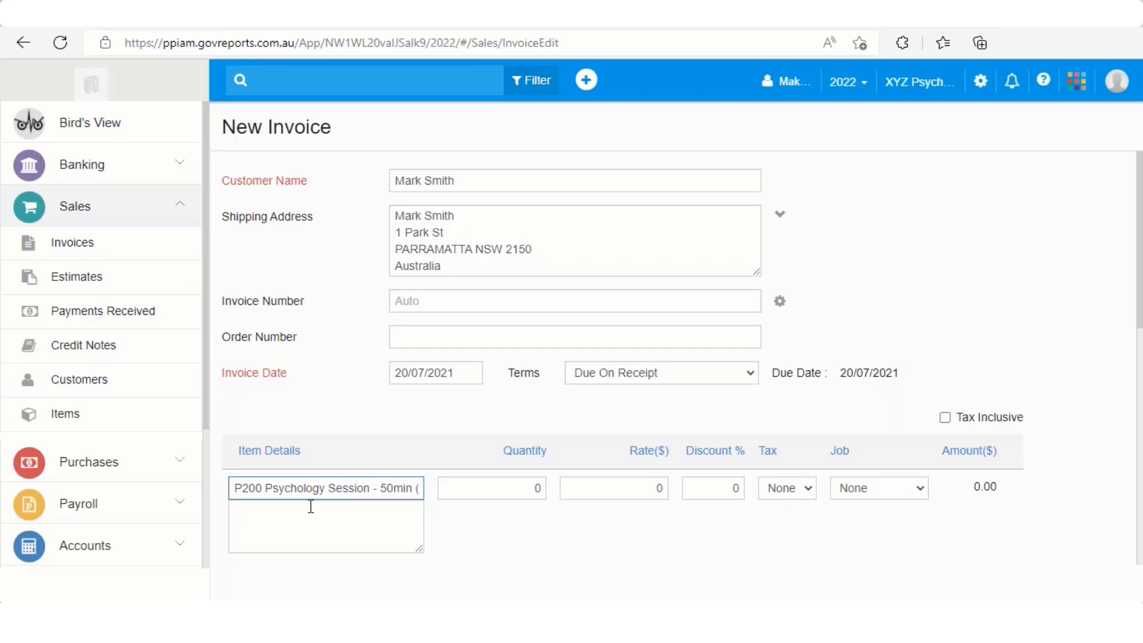
key("Tab")
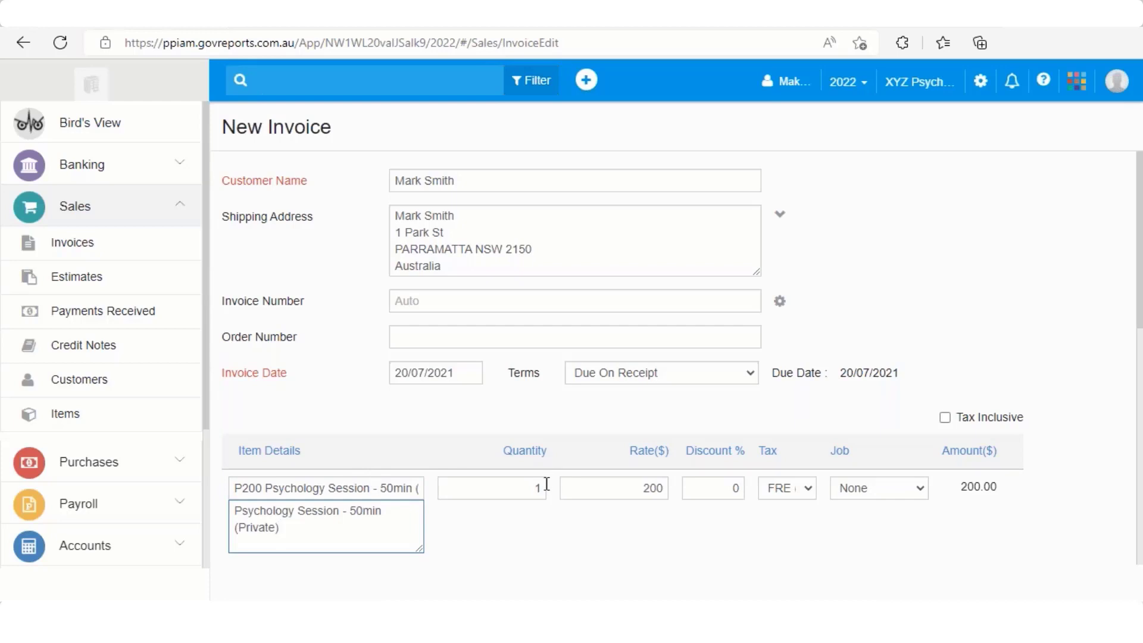
key("Tab")
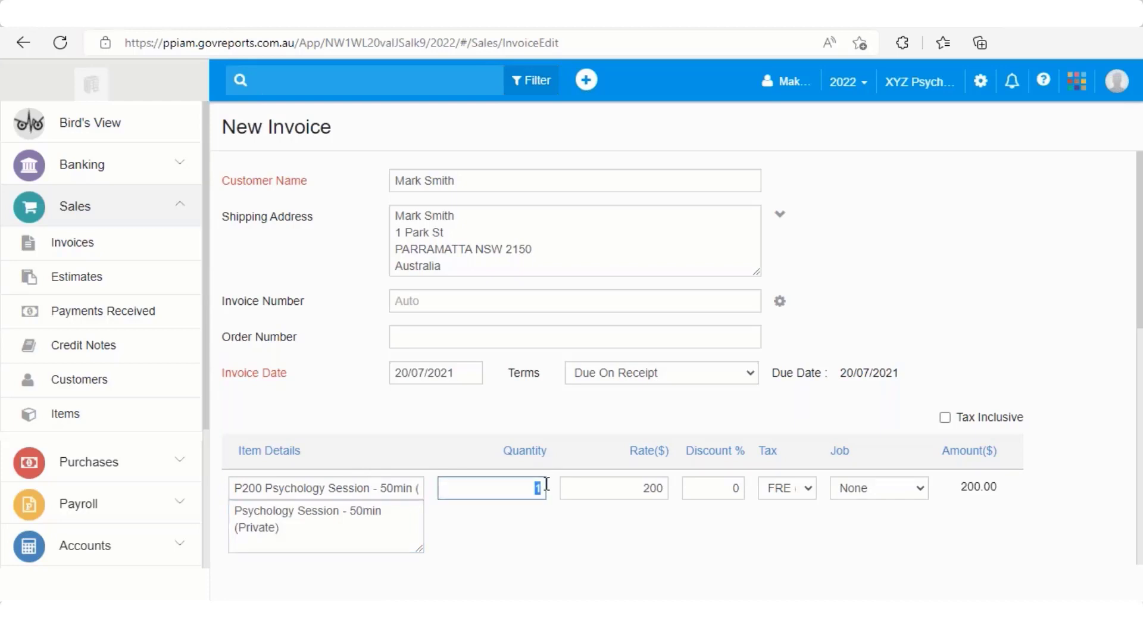
left_click(547, 483)
Step: Review the invoice's totals, customer notes and terms, and save it without sending
scroll(945, 489, "down", 4)
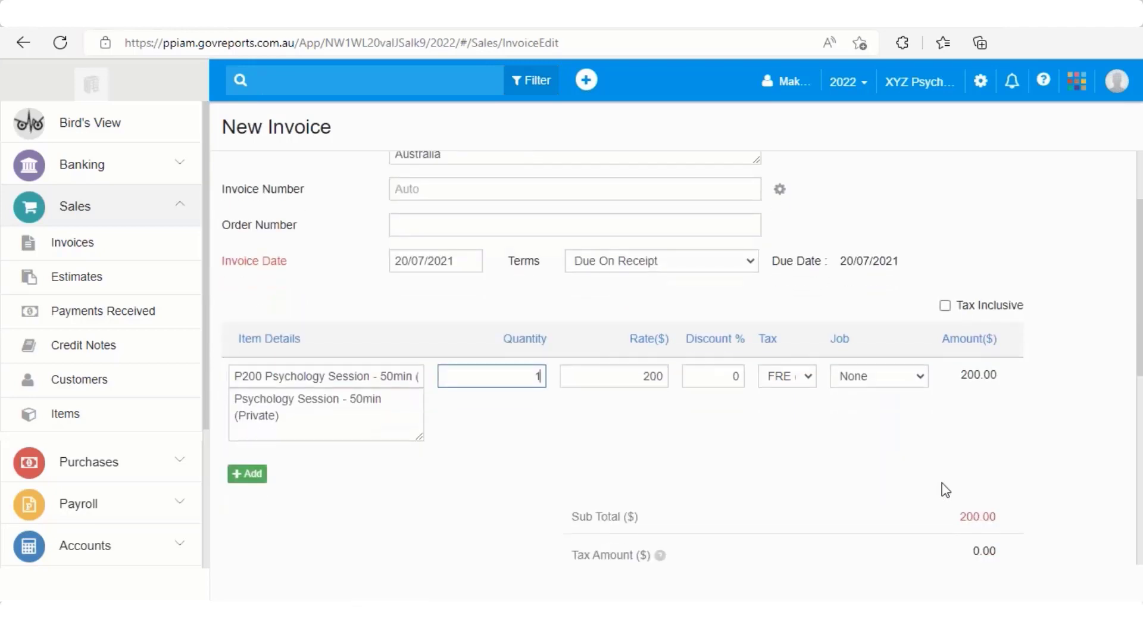
scroll(811, 492, "down", 3)
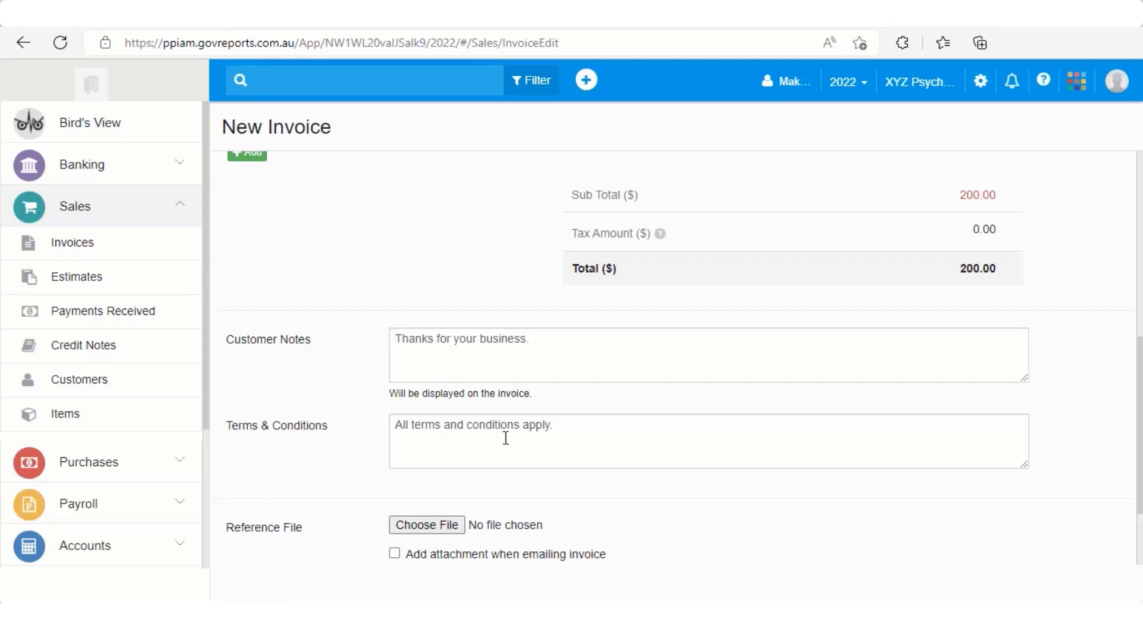
scroll(505, 438, "down", 2)
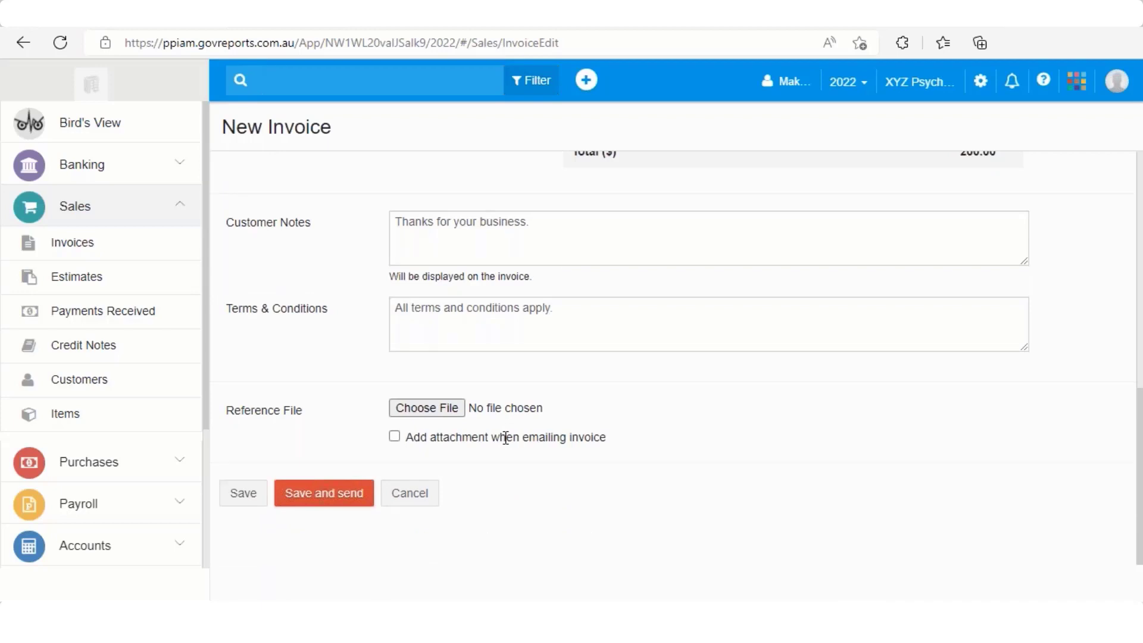
scroll(286, 495, "up", 1)
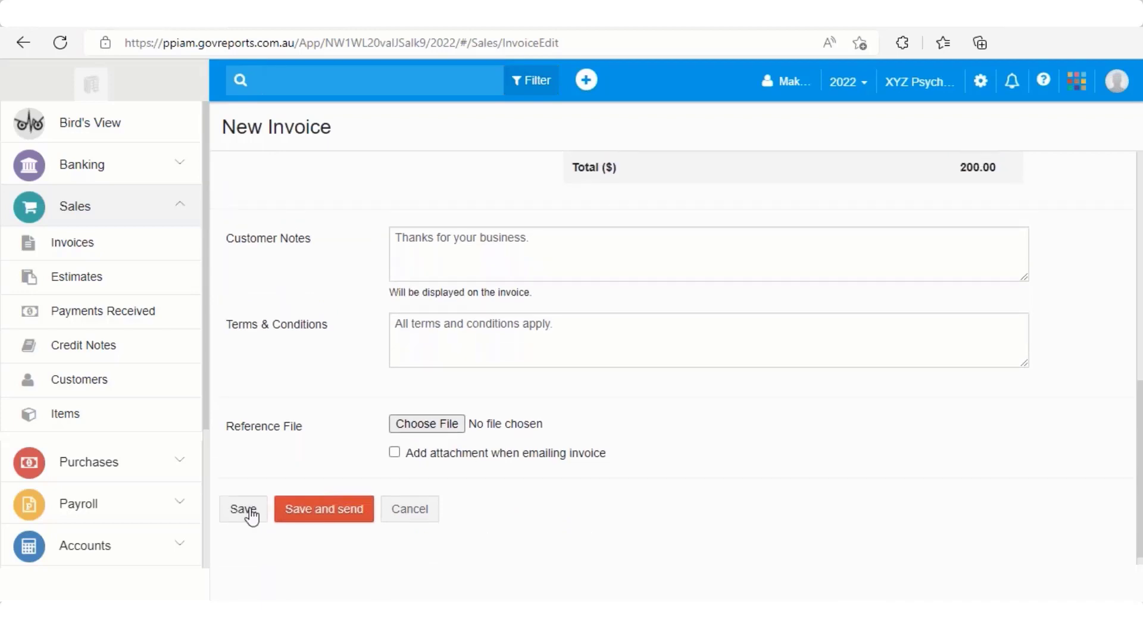
left_click(244, 509)
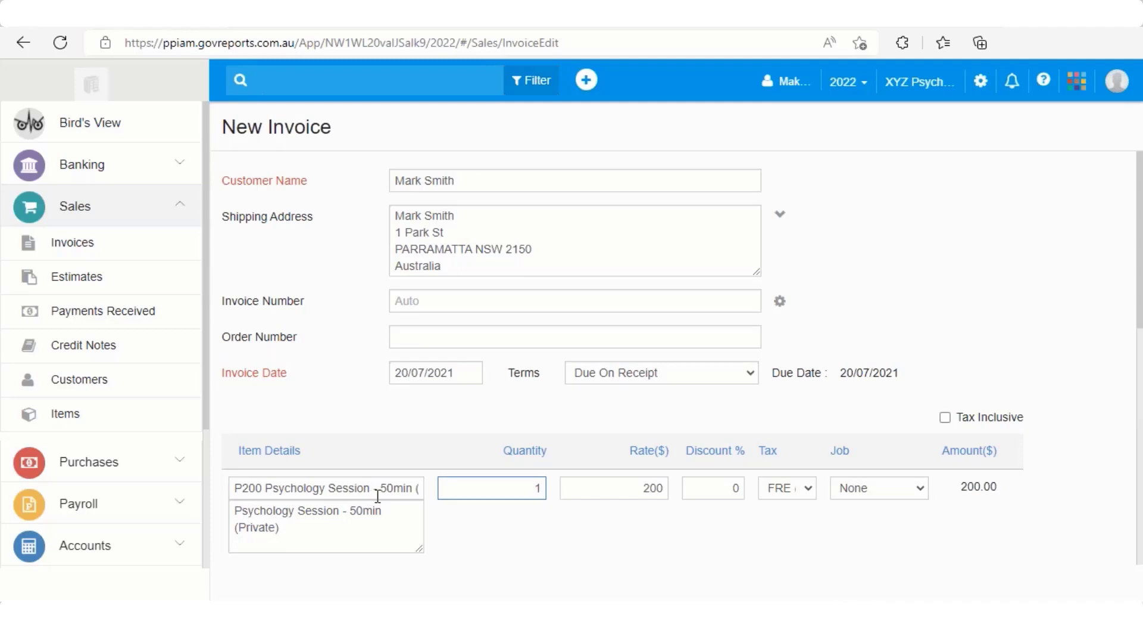
scroll(614, 518, "down", 6)
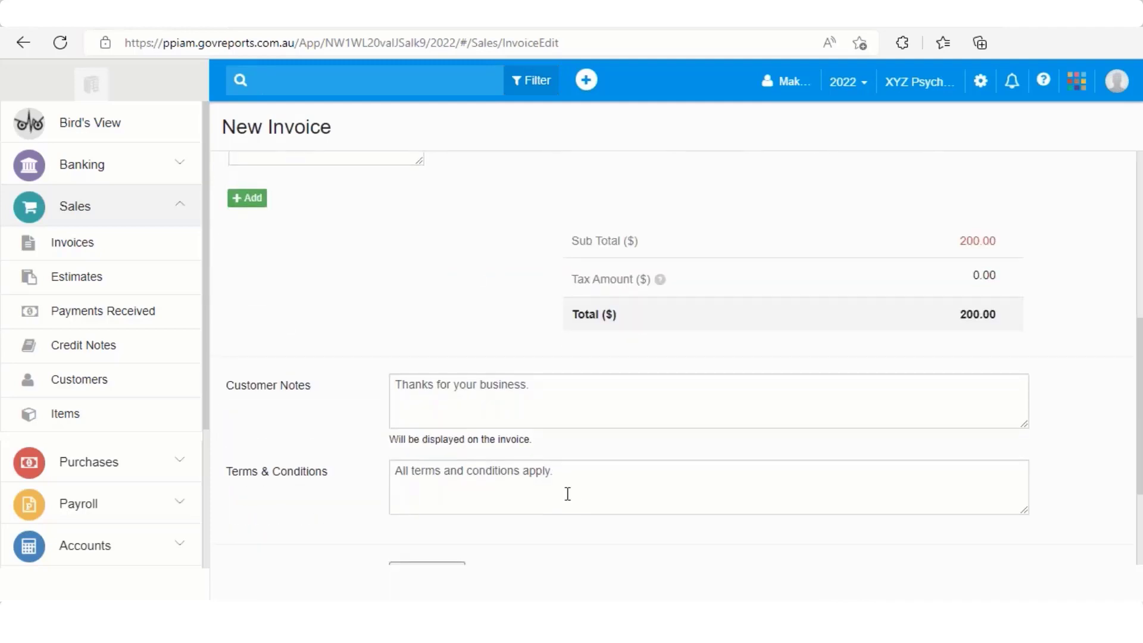
scroll(559, 494, "down", 3)
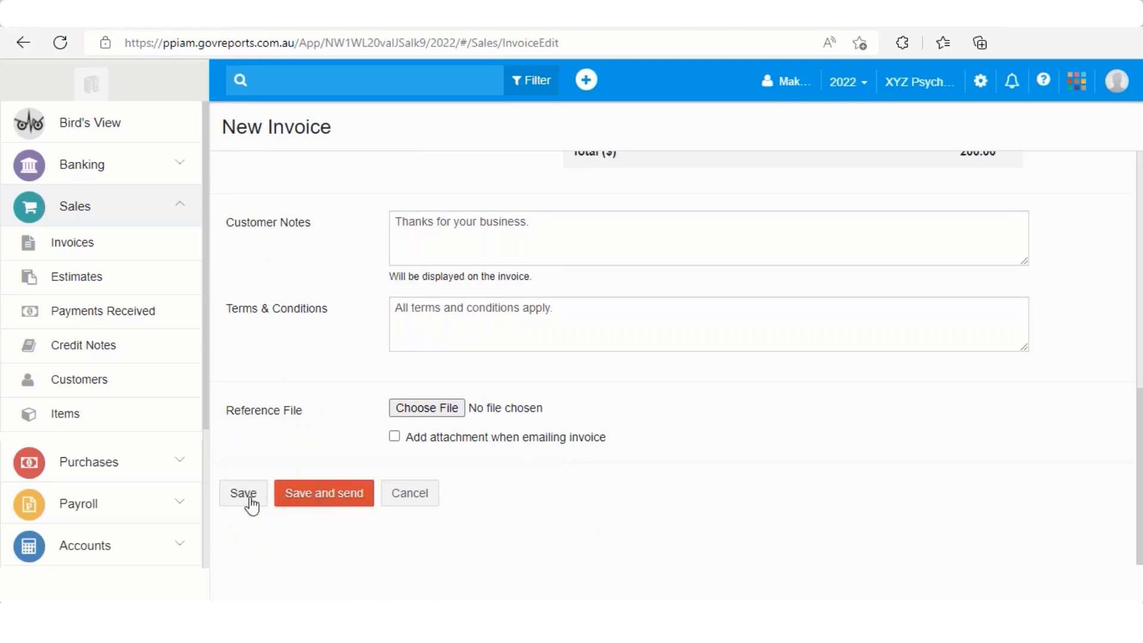
left_click(250, 498)
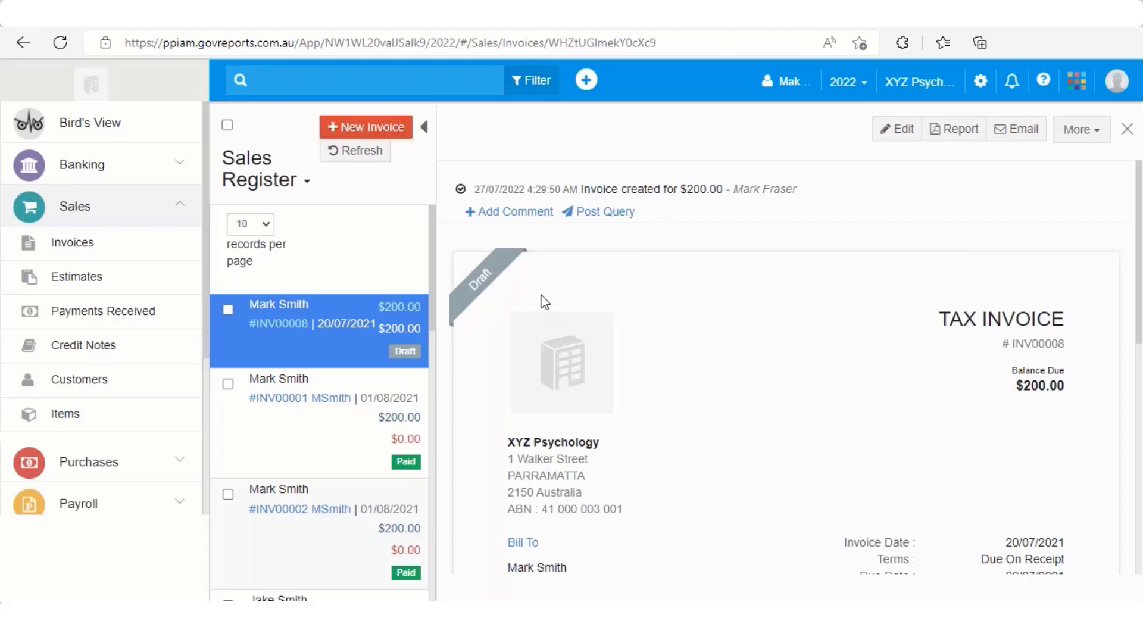
Step: Mark the saved draft invoice as sent and review its billing details, line item and notes
left_click(1085, 130)
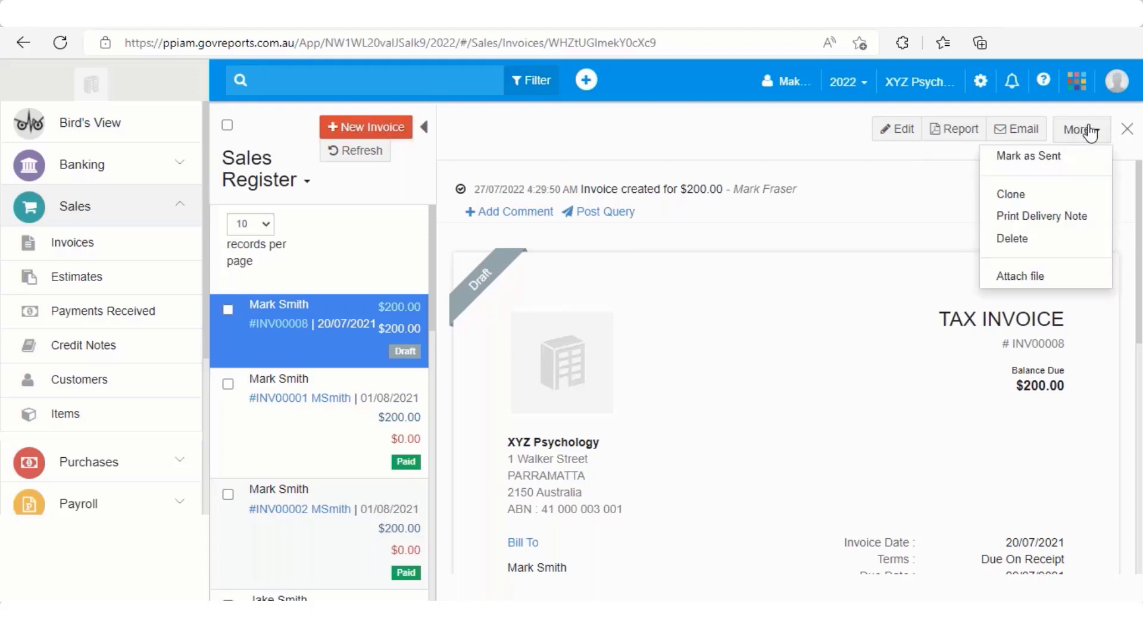
left_click(1058, 161)
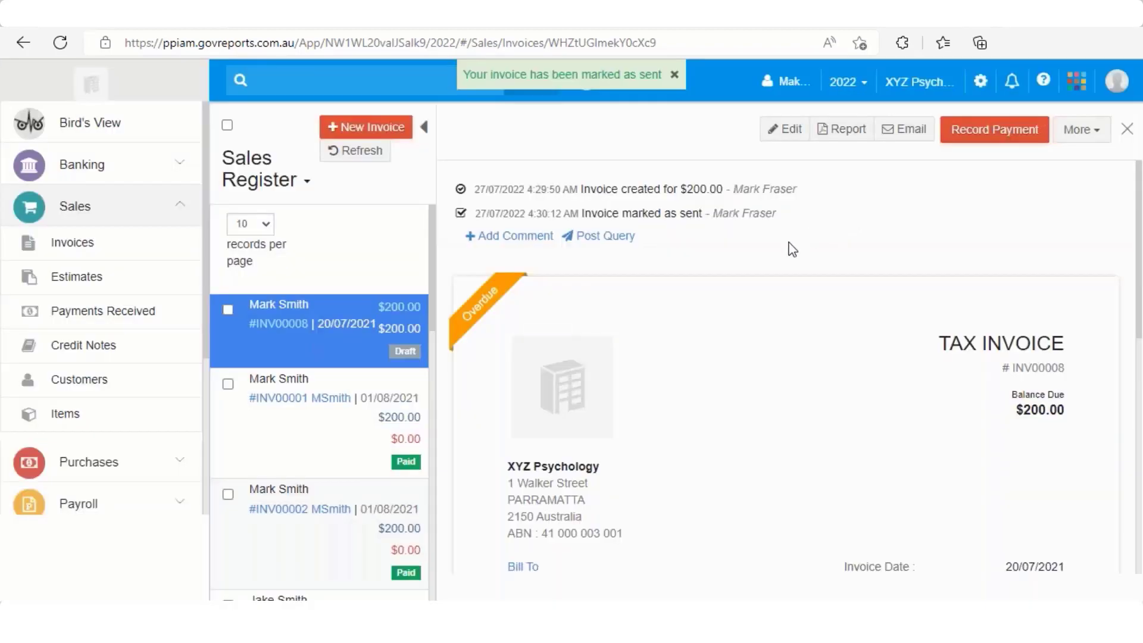
scroll(791, 248, "down", 8)
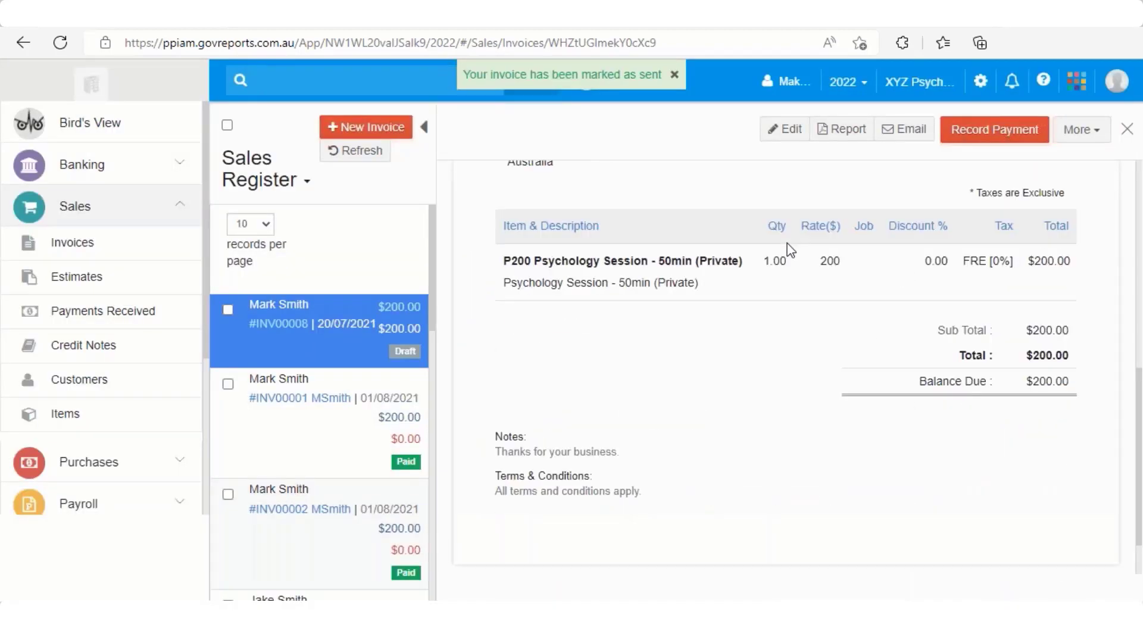
scroll(790, 249, "down", 1)
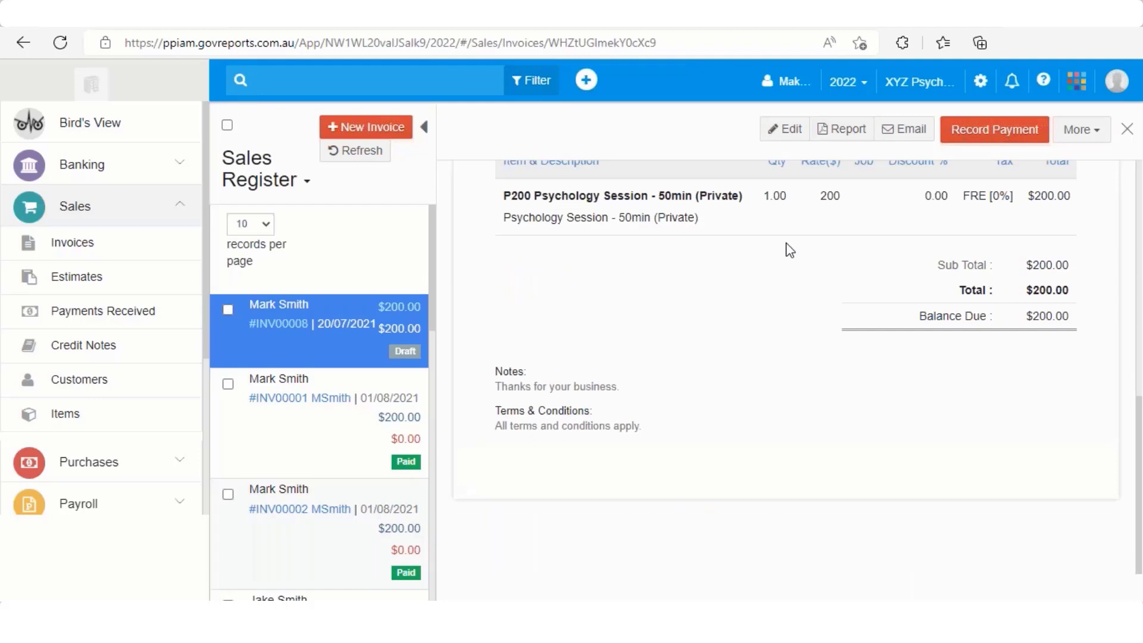
scroll(789, 249, "up", 3)
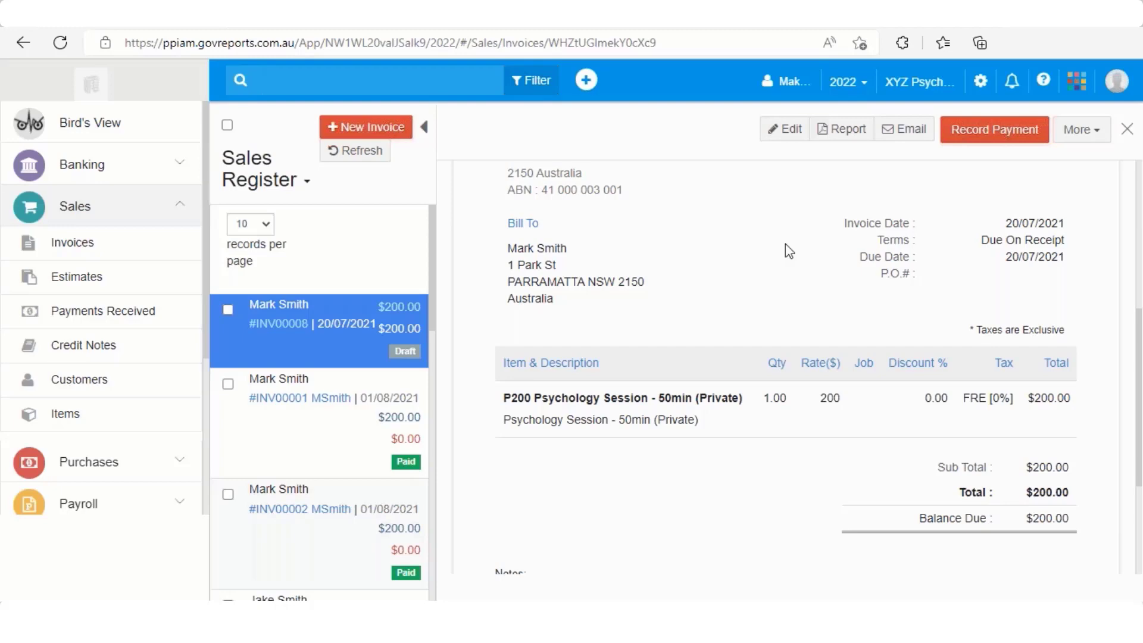
scroll(785, 244, "up", 5)
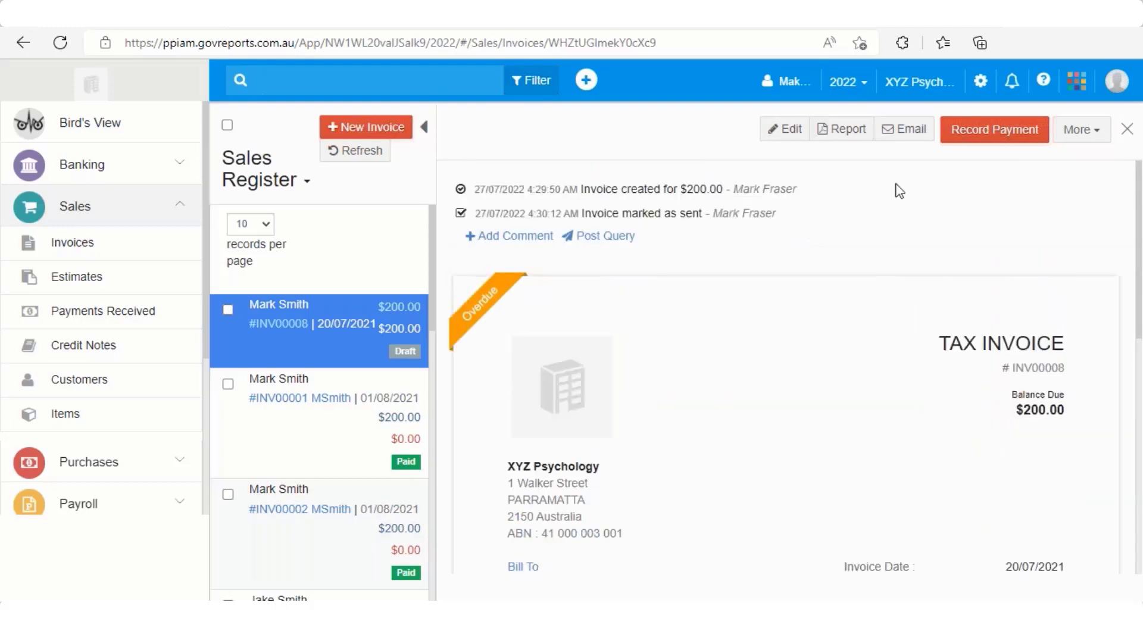